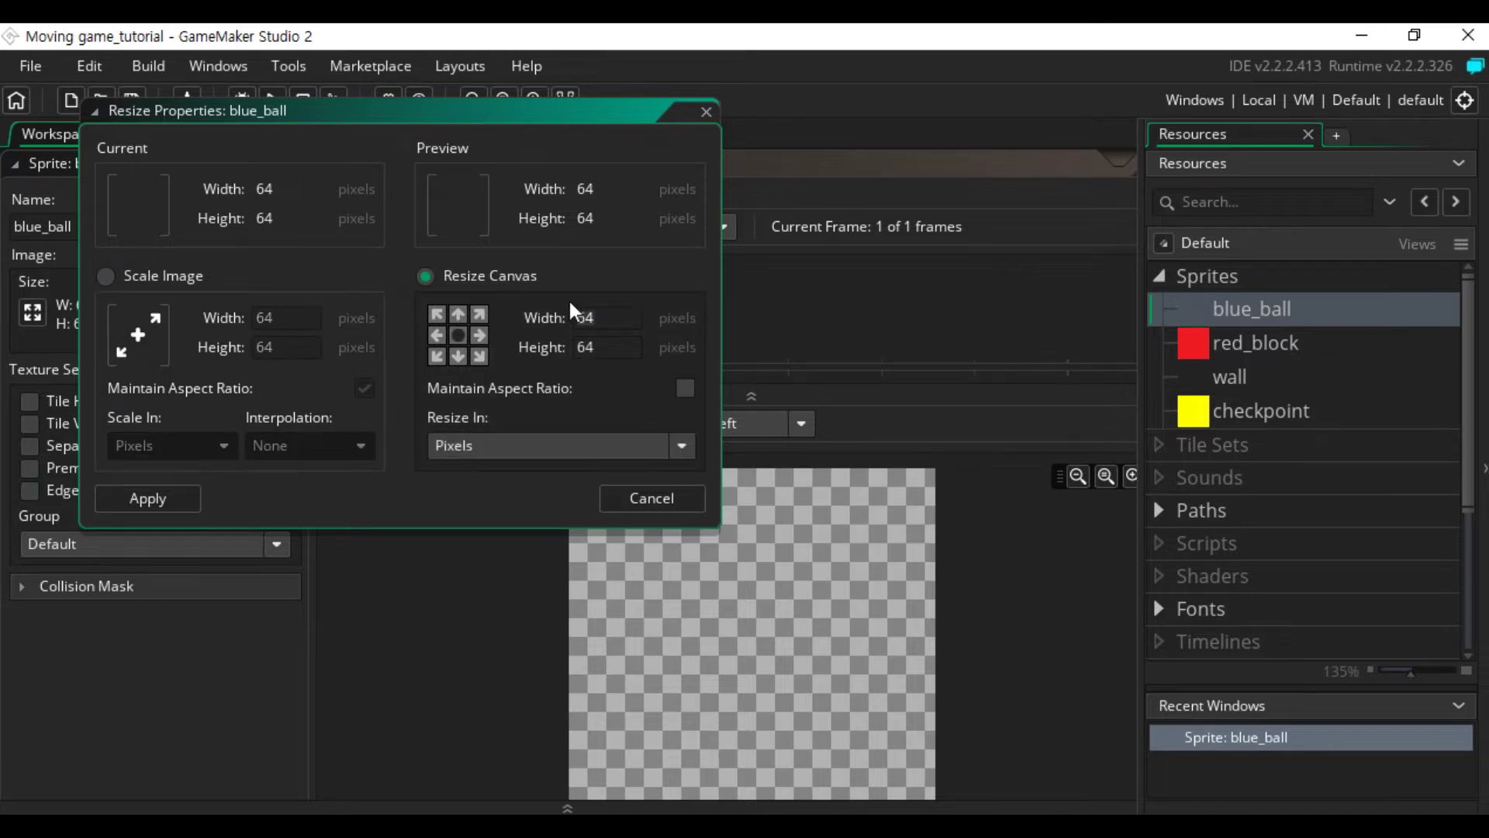
# Step: Resize the blue_ball sprite's canvas to 21 by 21 pixels
pyautogui.press('Tab')
pyautogui.write('21')
pyautogui.click(155, 508)
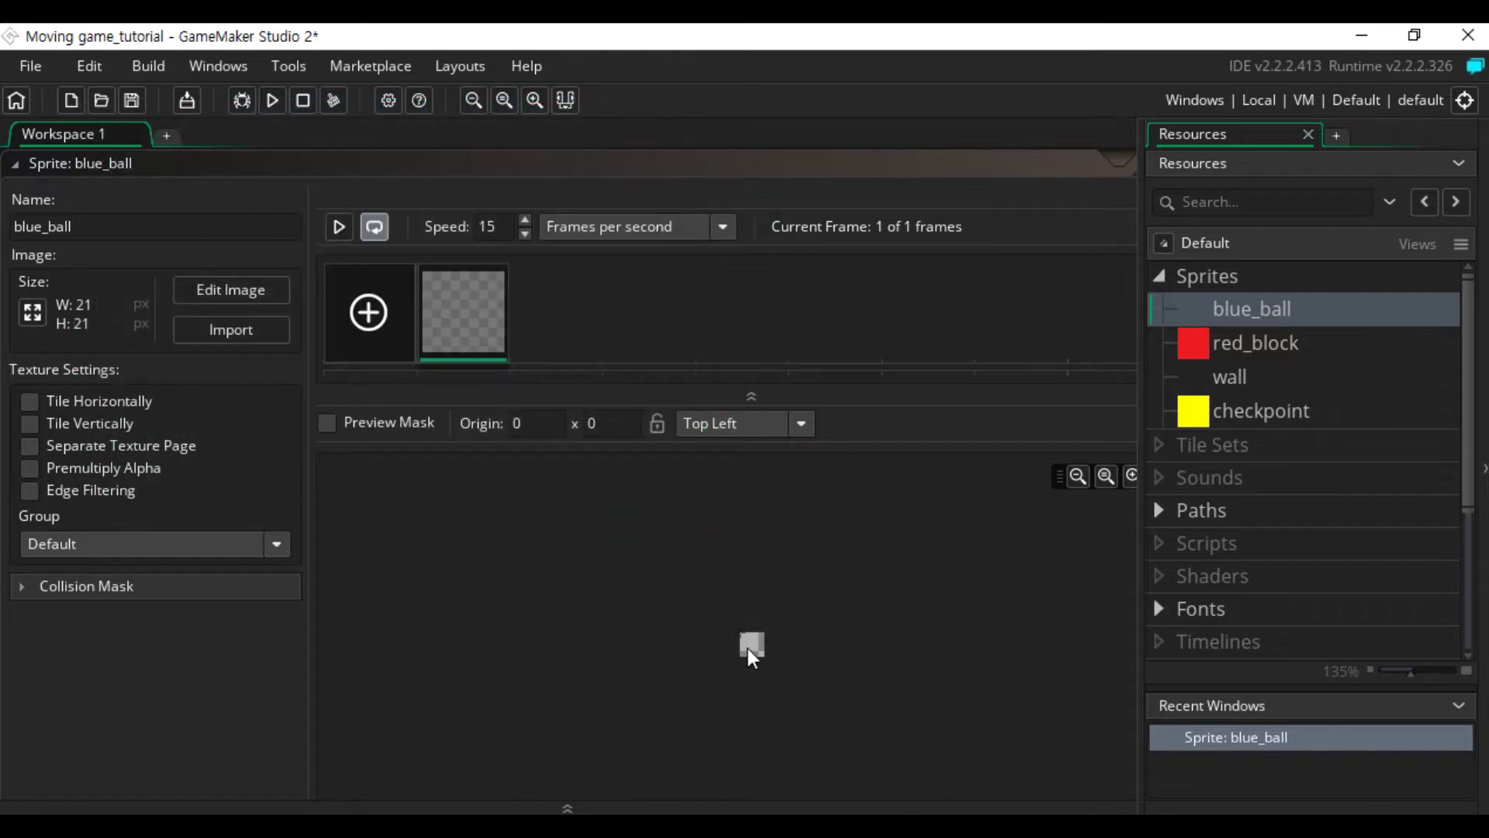
# Step: Open the blue_ball image for editing and draw a blue circle outline spanning the full 21 x 21 canvas
pyautogui.scroll(3, 794, 625)
pyautogui.scroll(4, 650, 714)
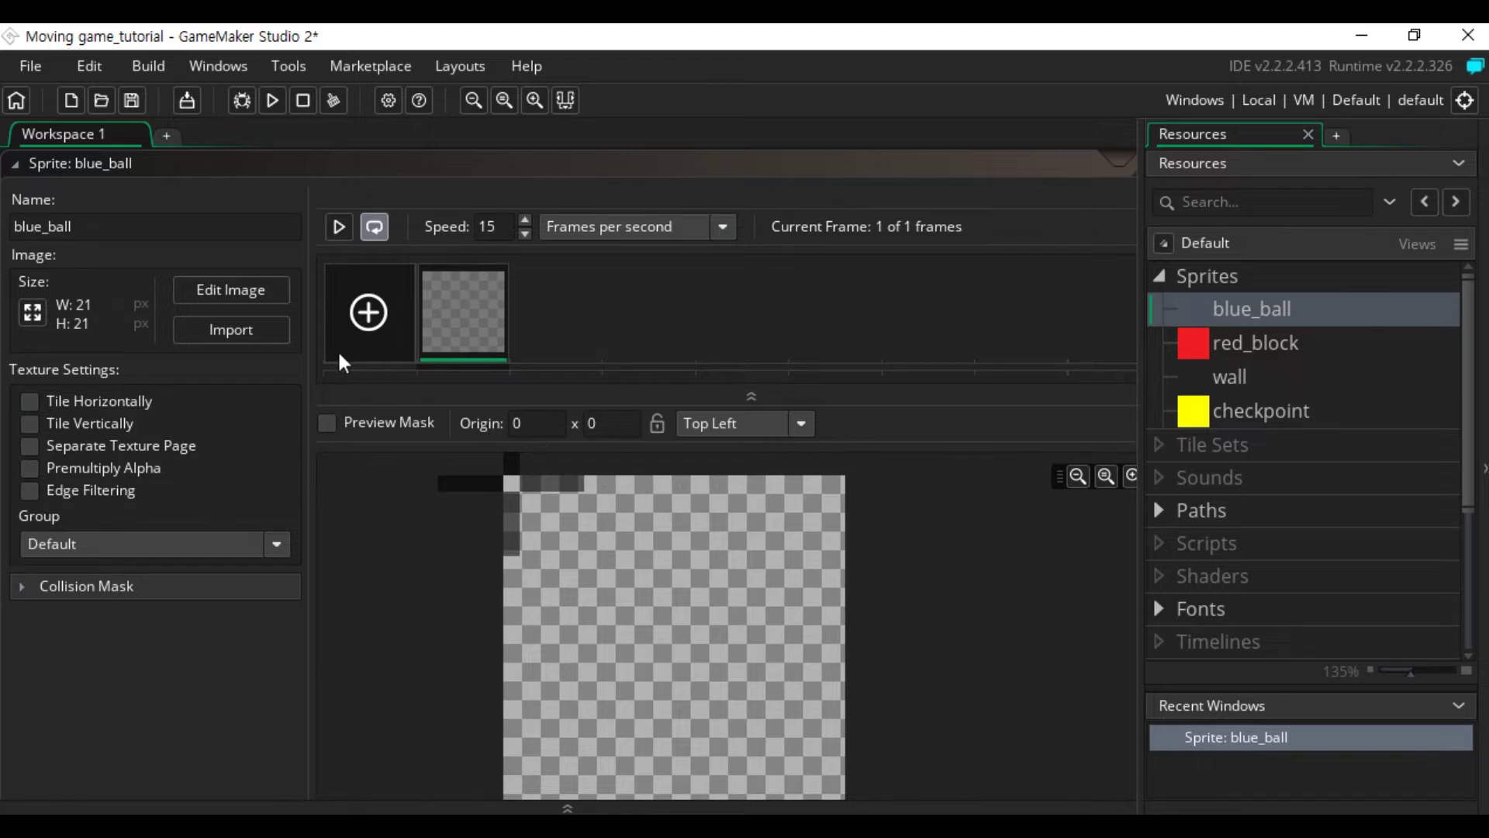
pyautogui.click(272, 291)
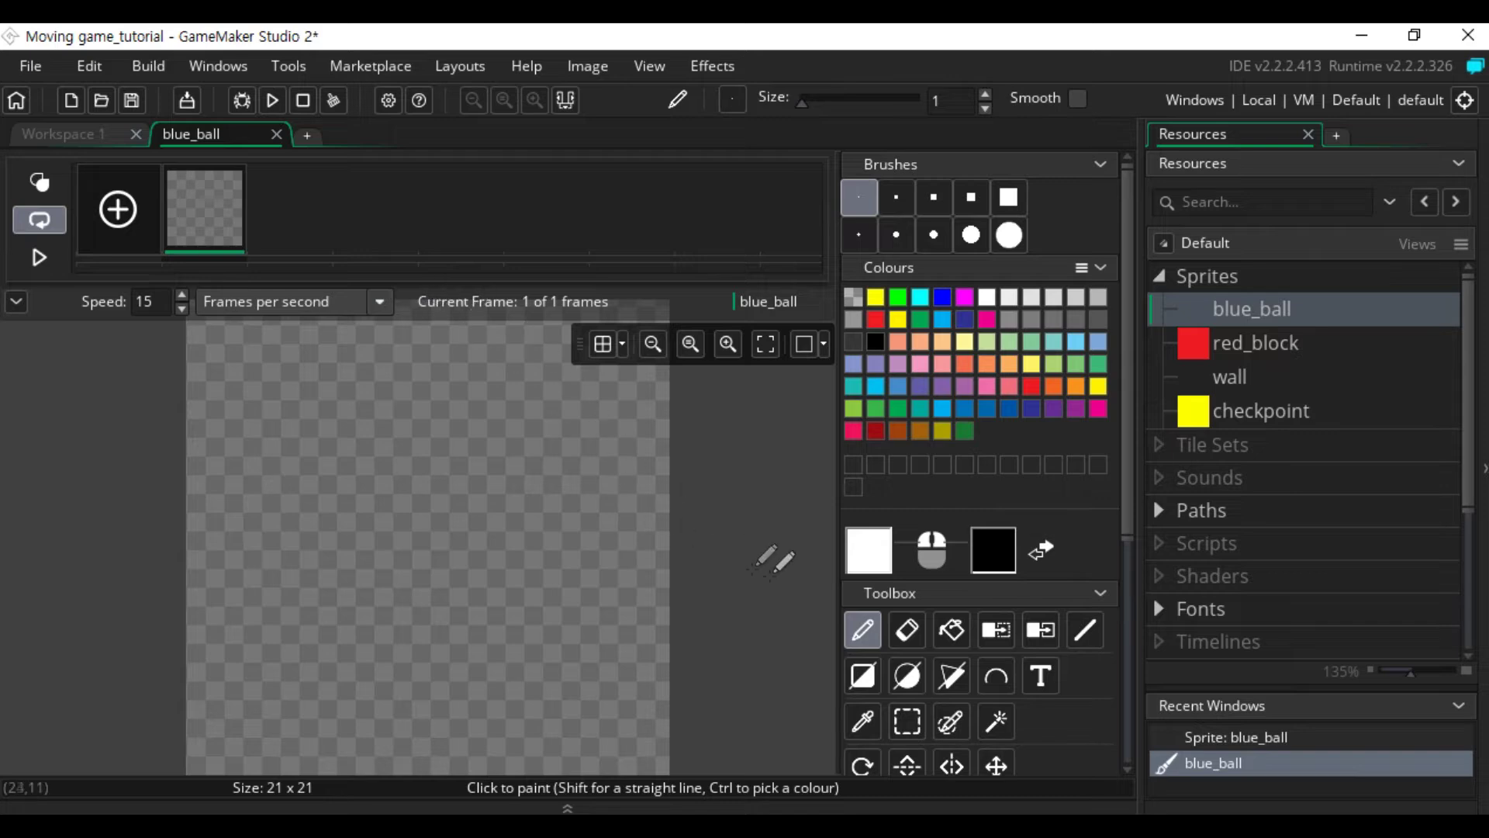
pyautogui.click(636, 494)
pyautogui.click(907, 676)
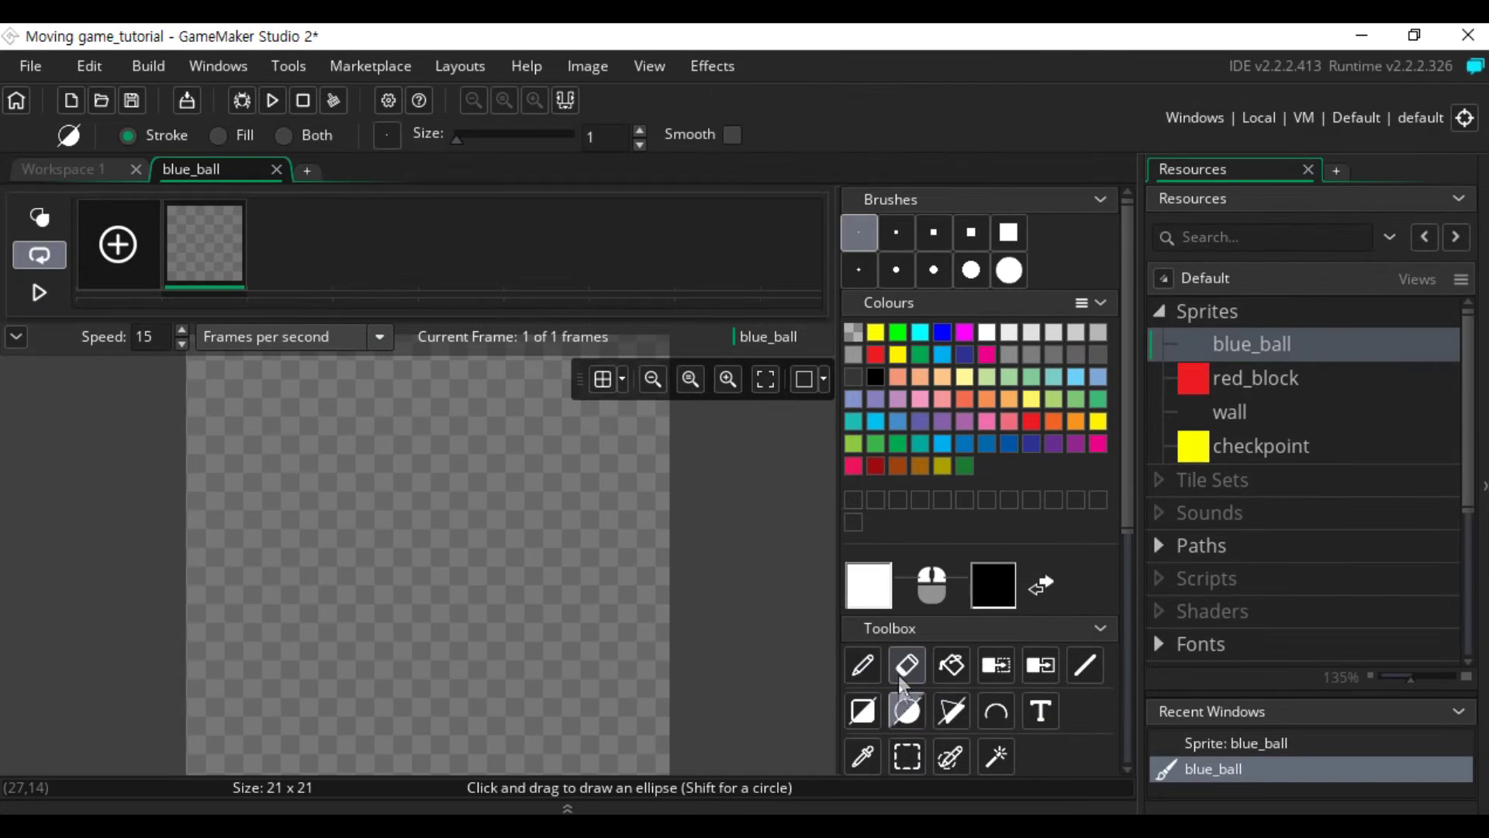
pyautogui.scroll(-5, 606, 544)
pyautogui.scroll(3, 606, 545)
pyautogui.scroll(2, 612, 547)
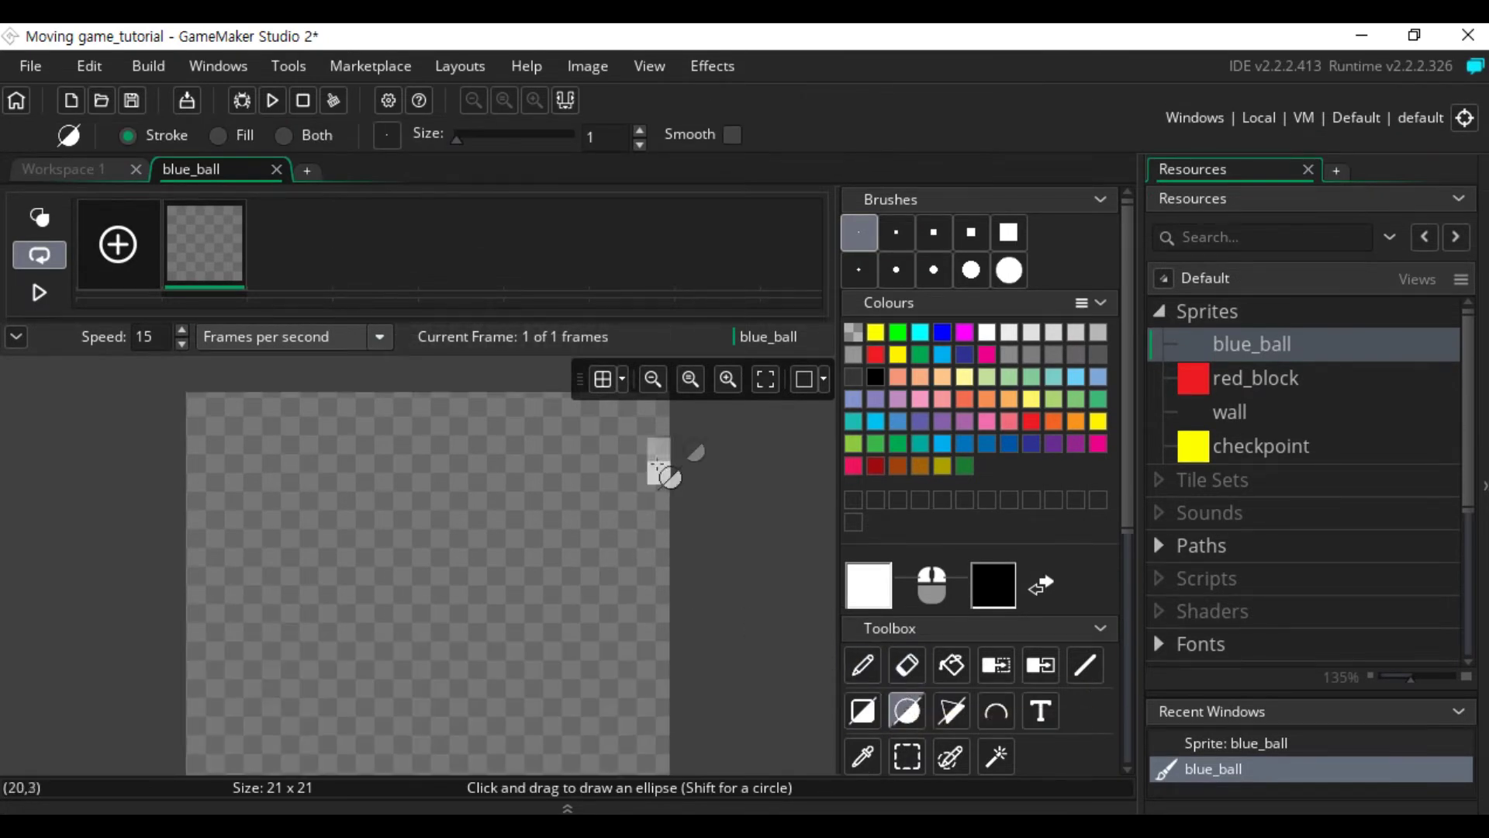
pyautogui.click(940, 333)
pyautogui.moveTo(189, 410); pyautogui.dragTo(698, 618)
# Step: Fill the inside of the circle with the same blue and close the image editor
pyautogui.scroll(3, 698, 618)
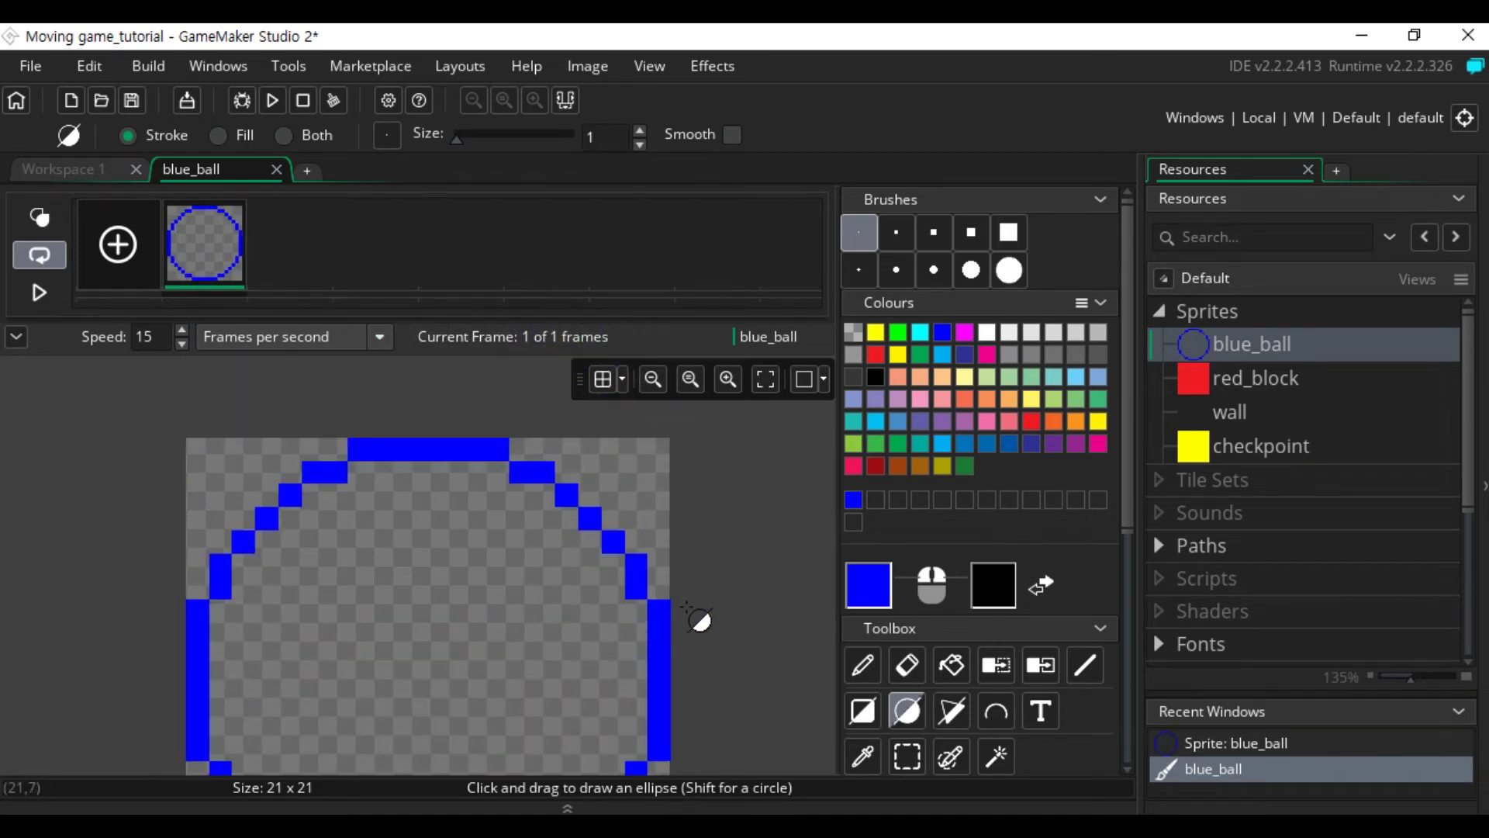
pyautogui.scroll(-1, 699, 618)
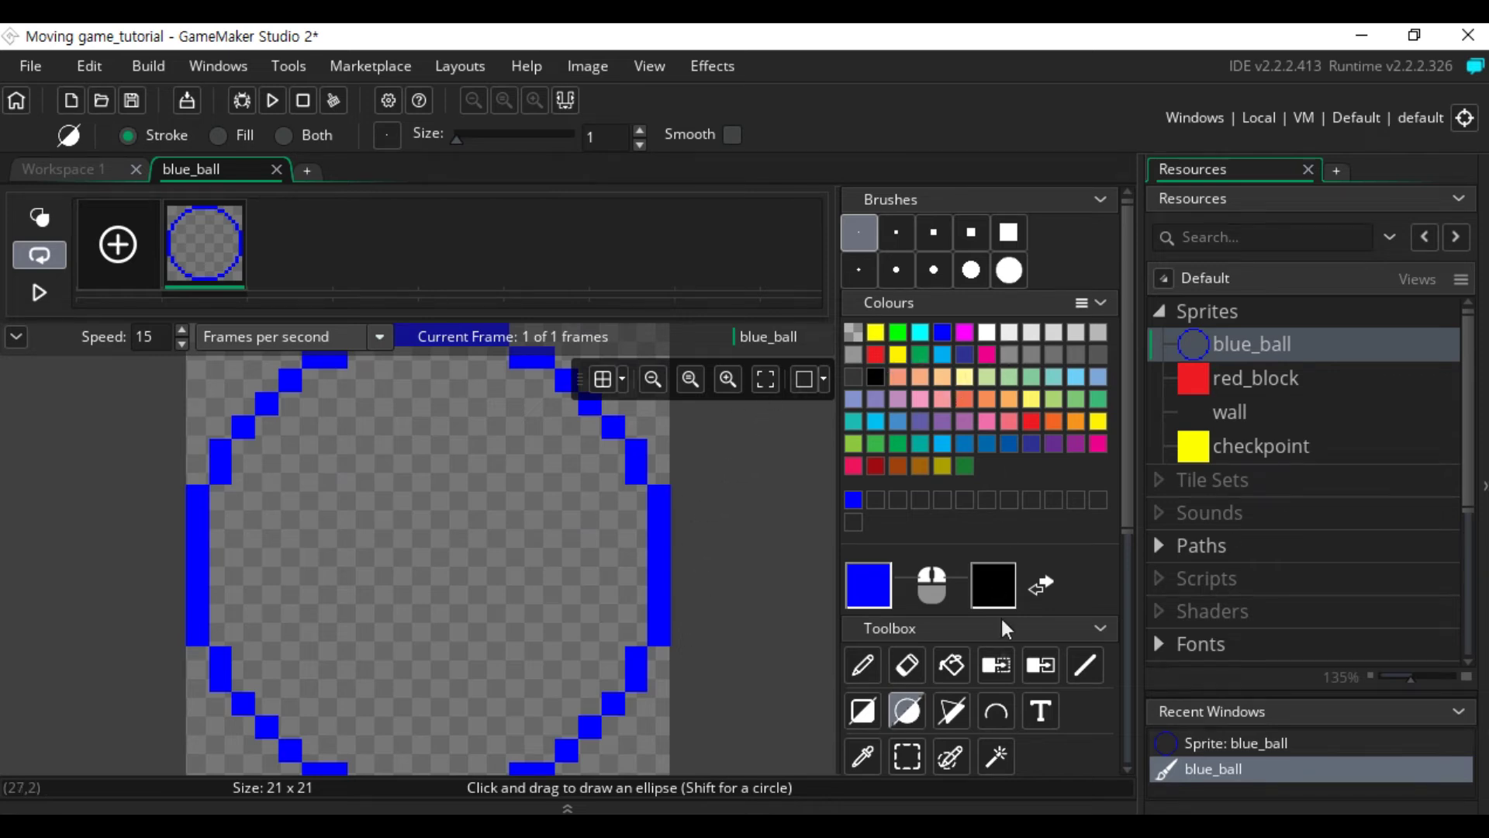
pyautogui.click(951, 672)
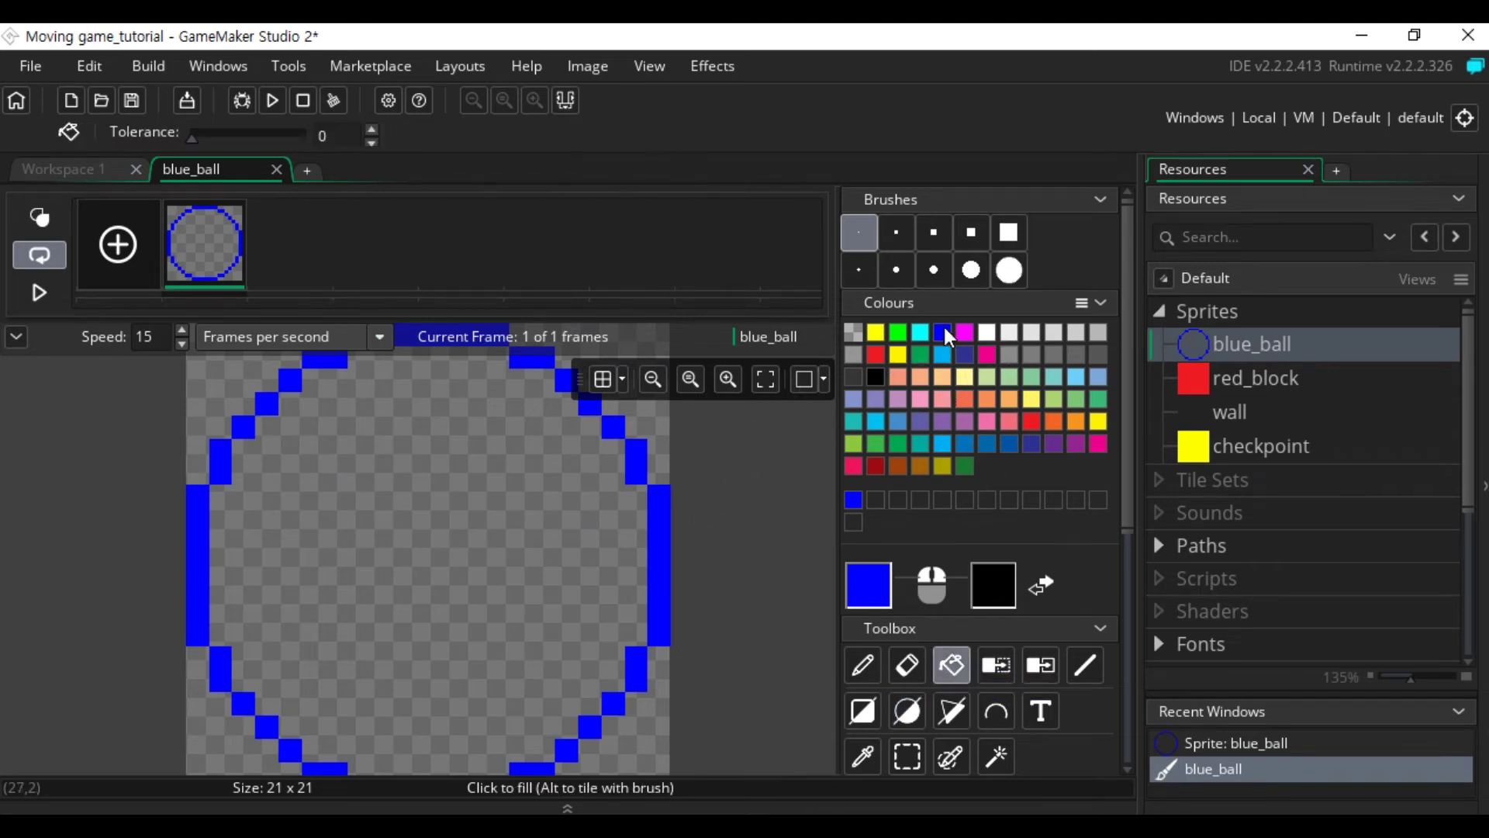
pyautogui.click(356, 518)
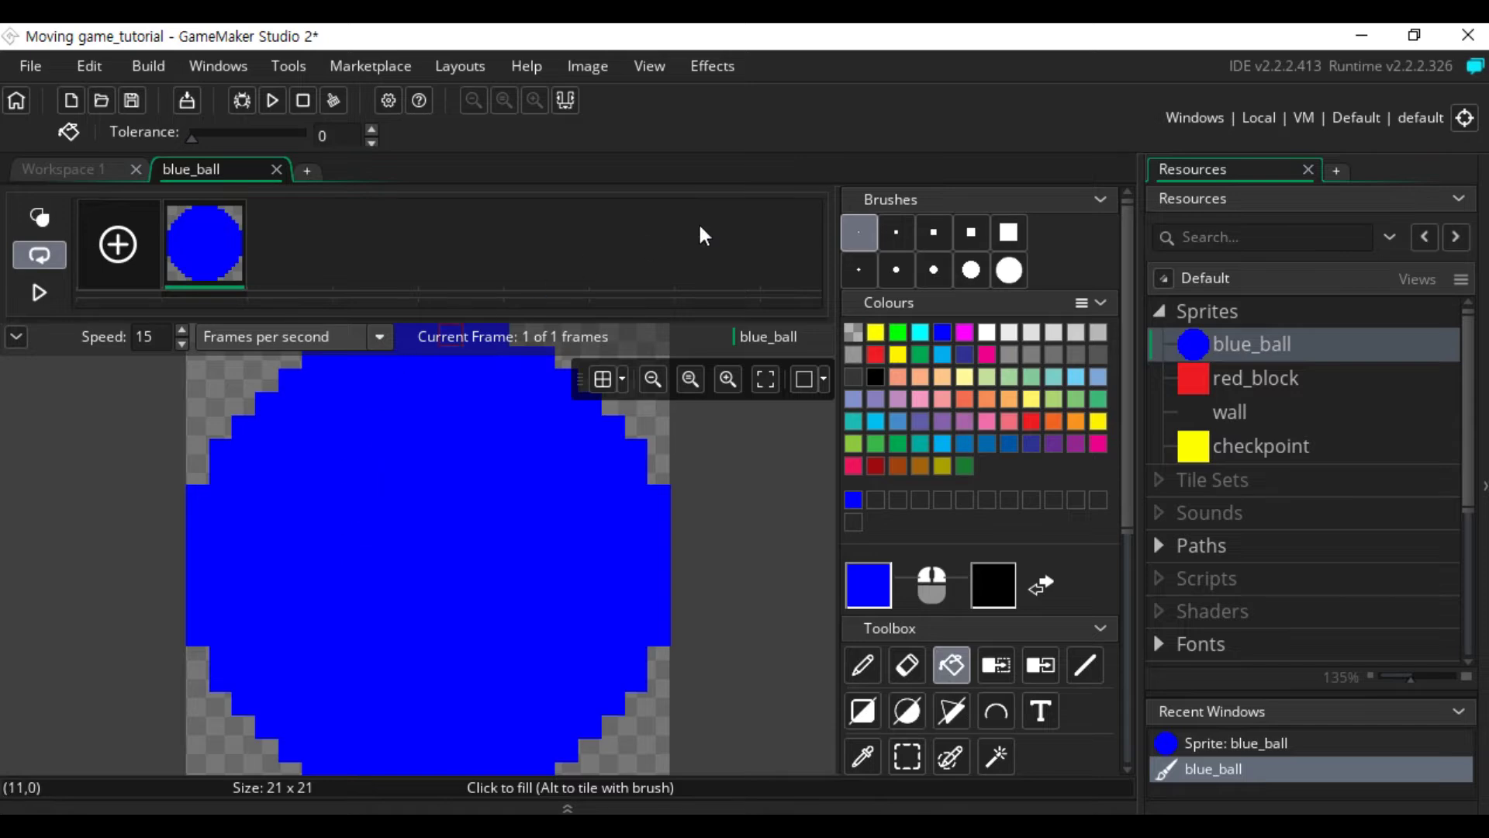
pyautogui.click(277, 170)
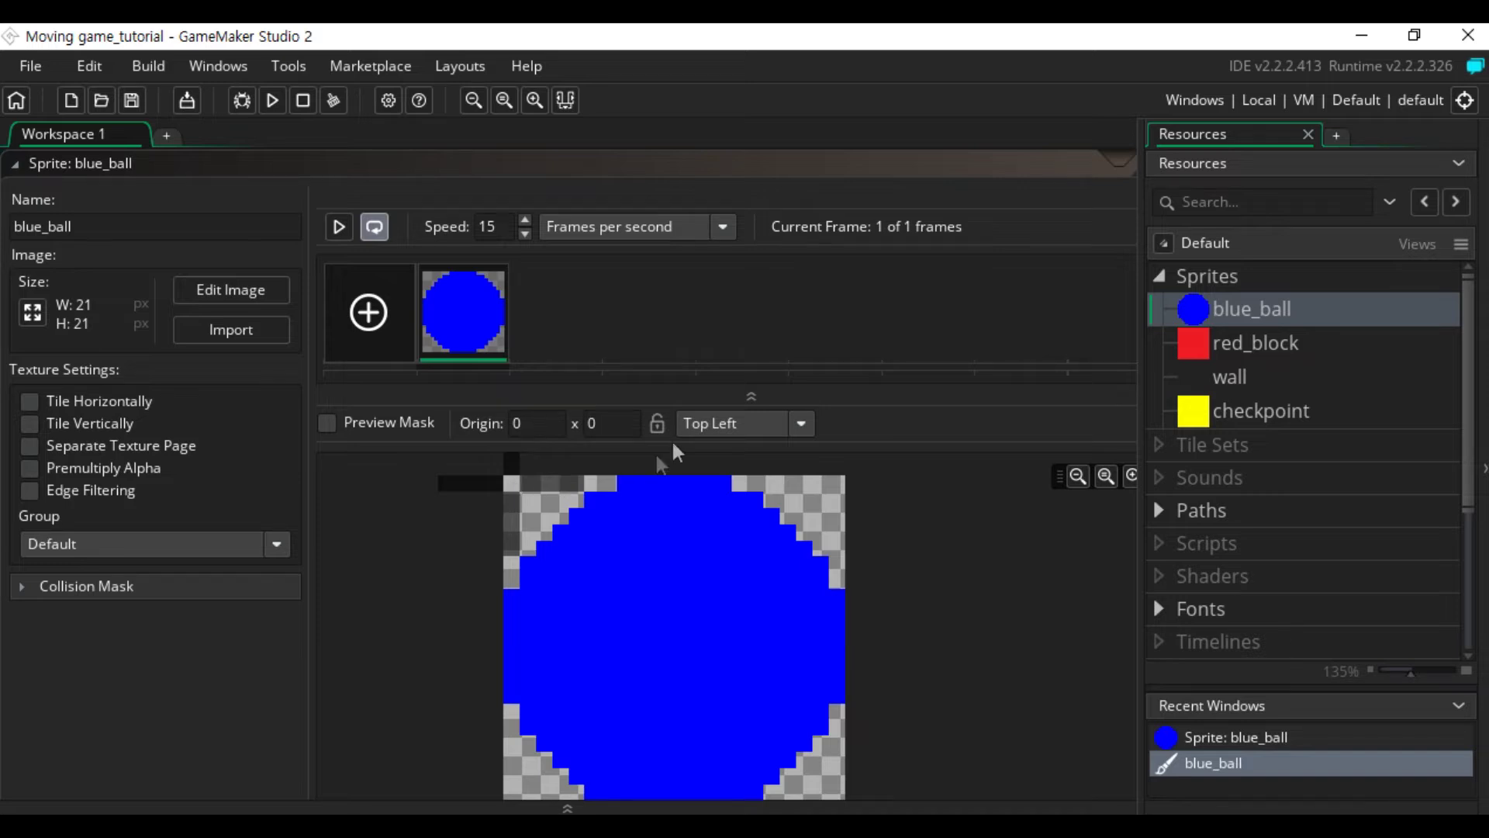
# Step: Set the blue_ball sprite's origin to Middle Centre
pyautogui.click(718, 425)
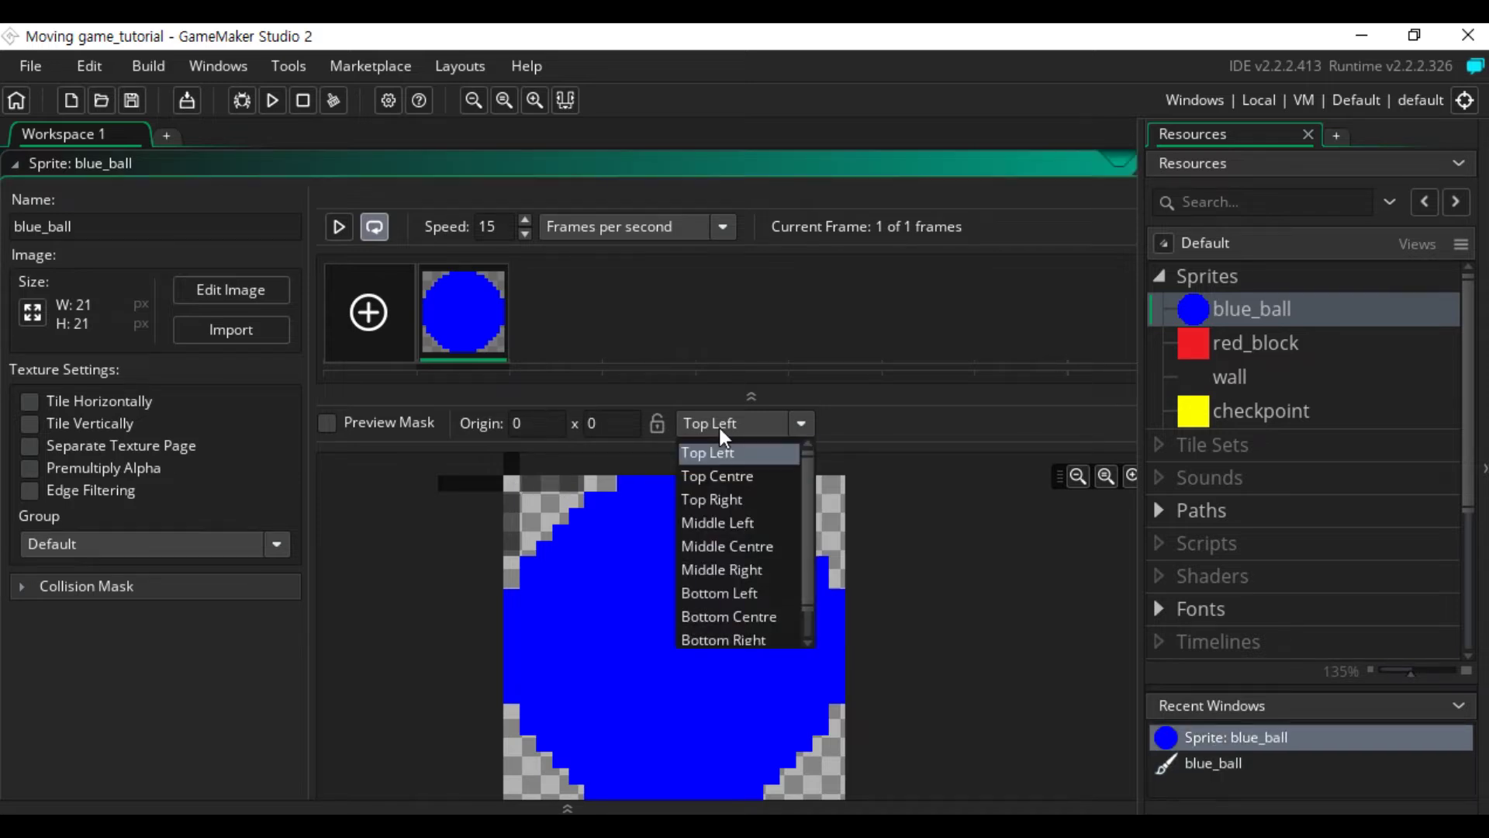
pyautogui.click(719, 548)
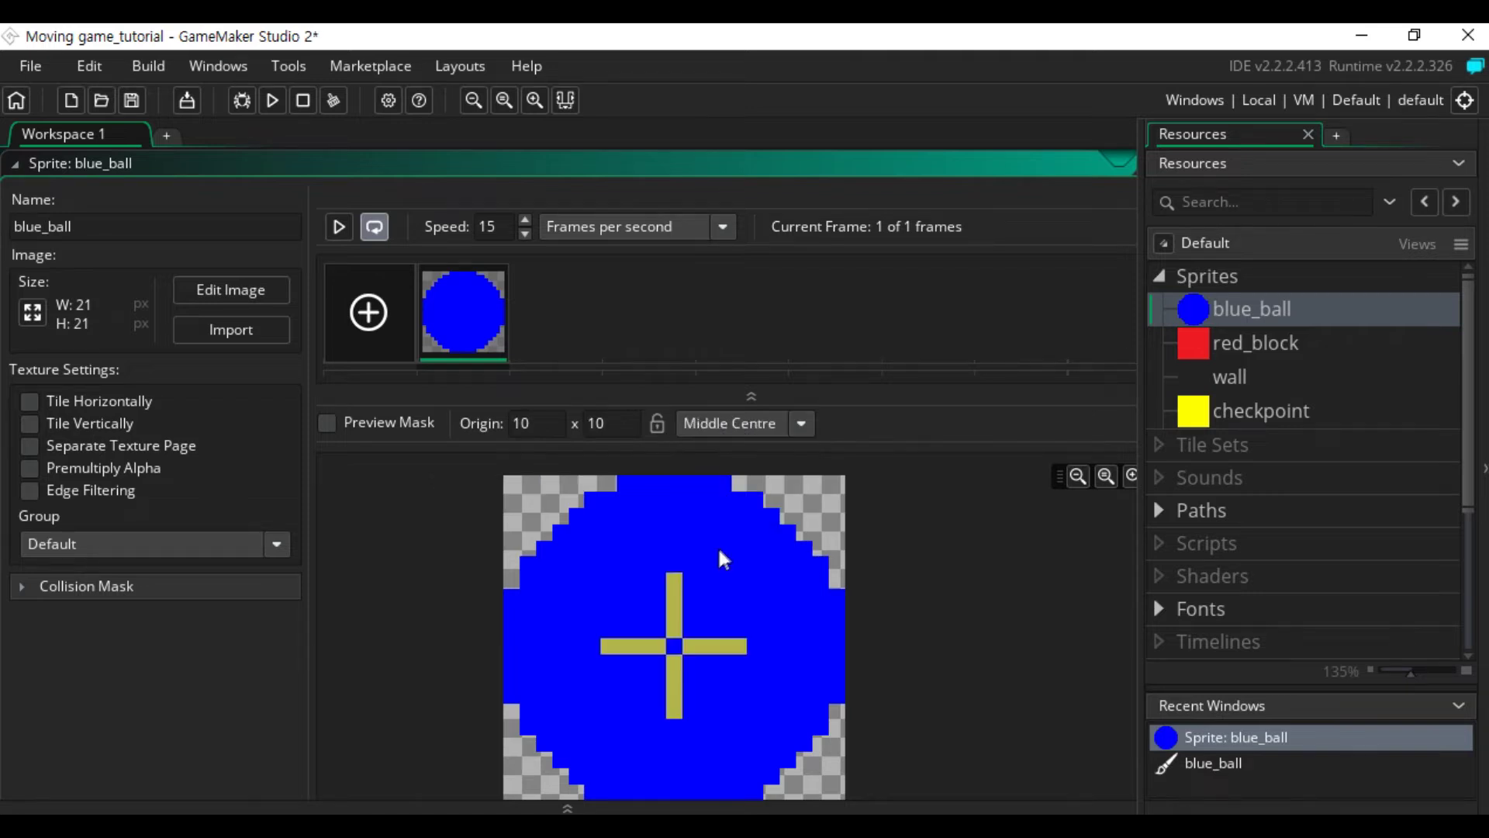
pyautogui.scroll(-2, 425, 563)
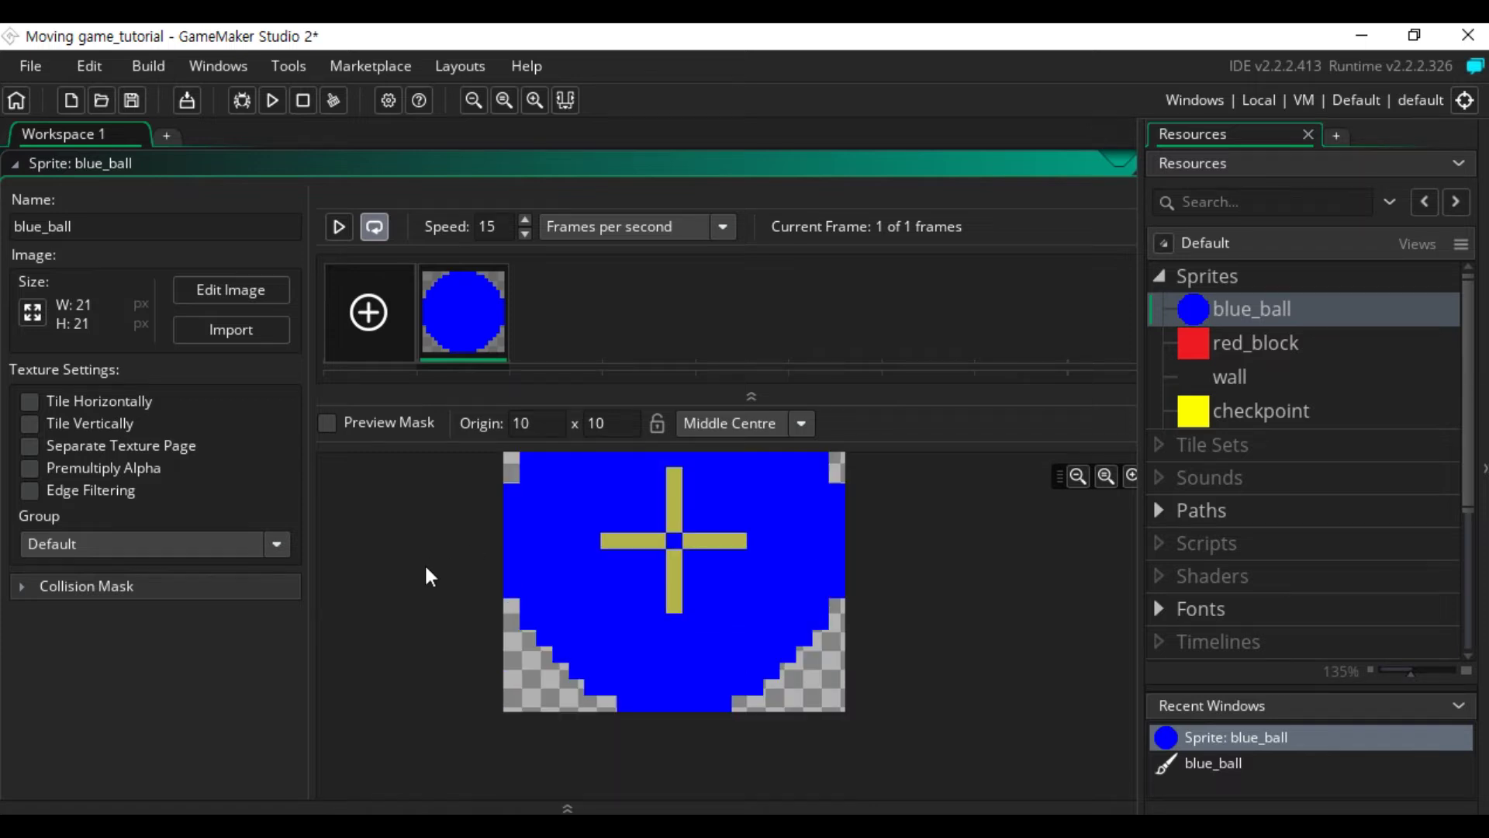
pyautogui.scroll(3, 425, 563)
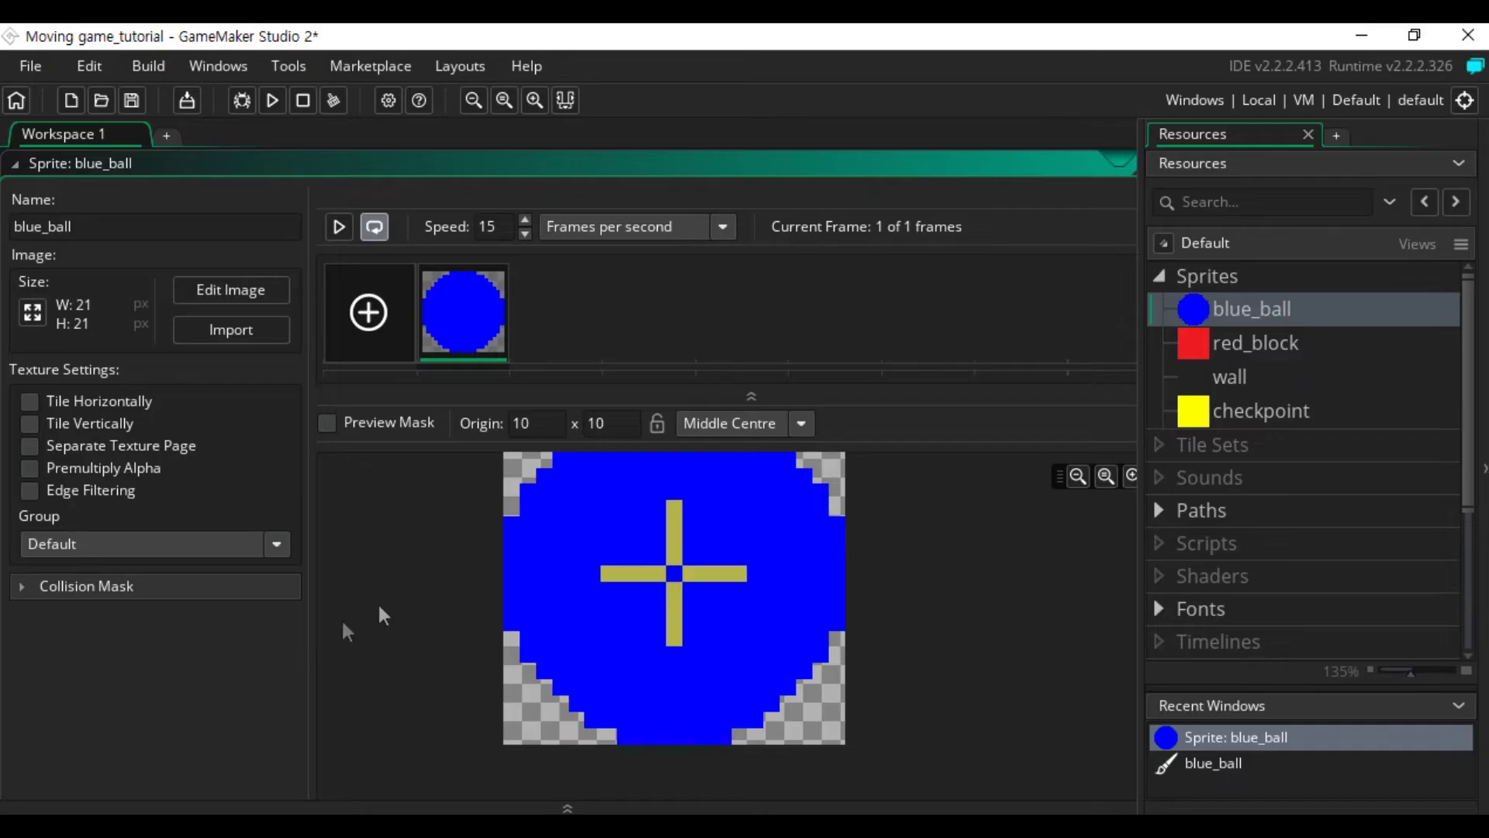
pyautogui.scroll(2, 435, 605)
pyautogui.scroll(-2, 434, 600)
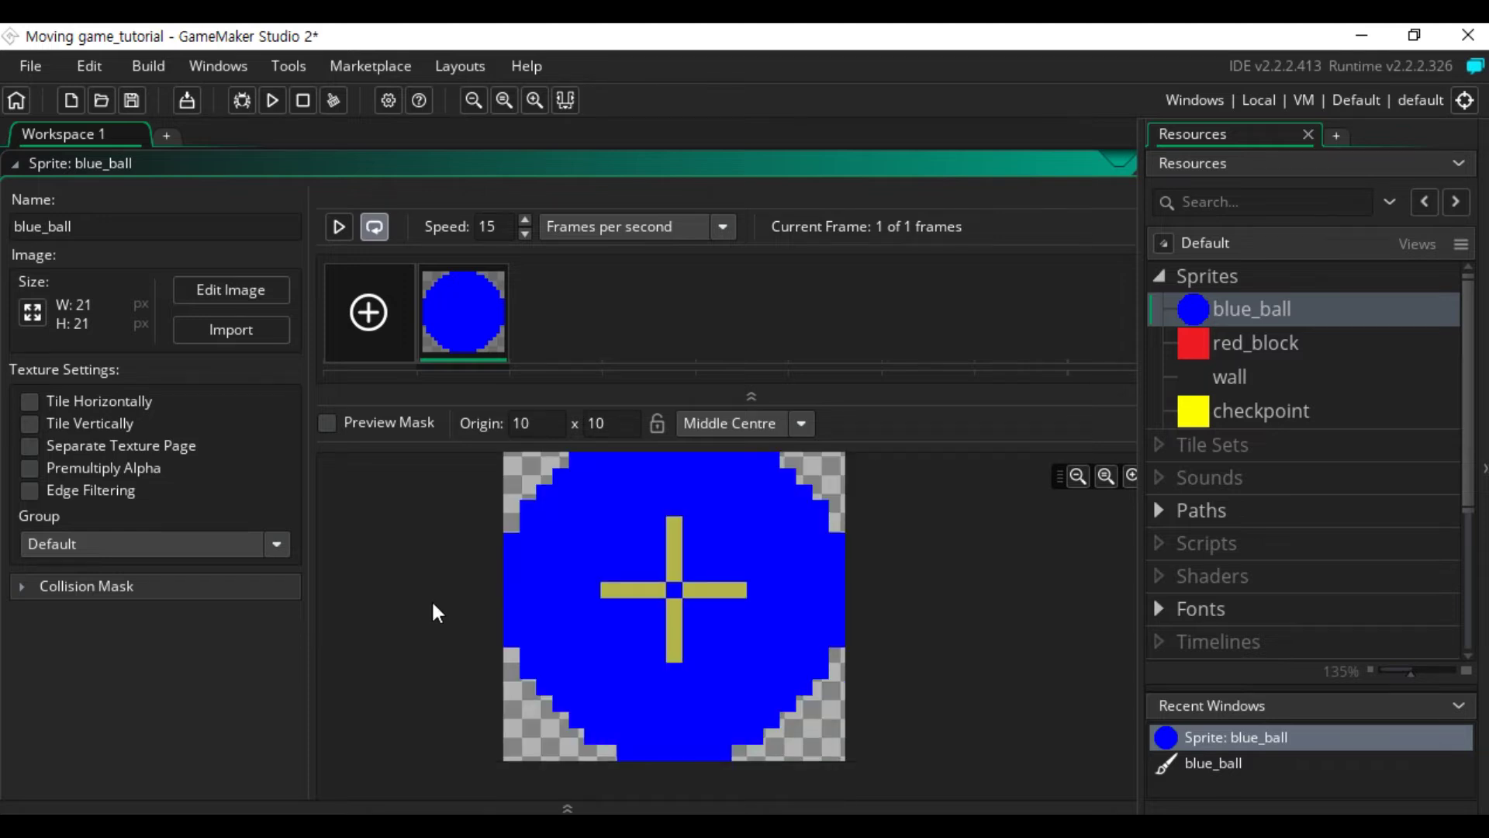
# Step: Try Ellipse (Slow) as blue_ball's collision mask type and settle on Precise (Slow)
pyautogui.click(22, 587)
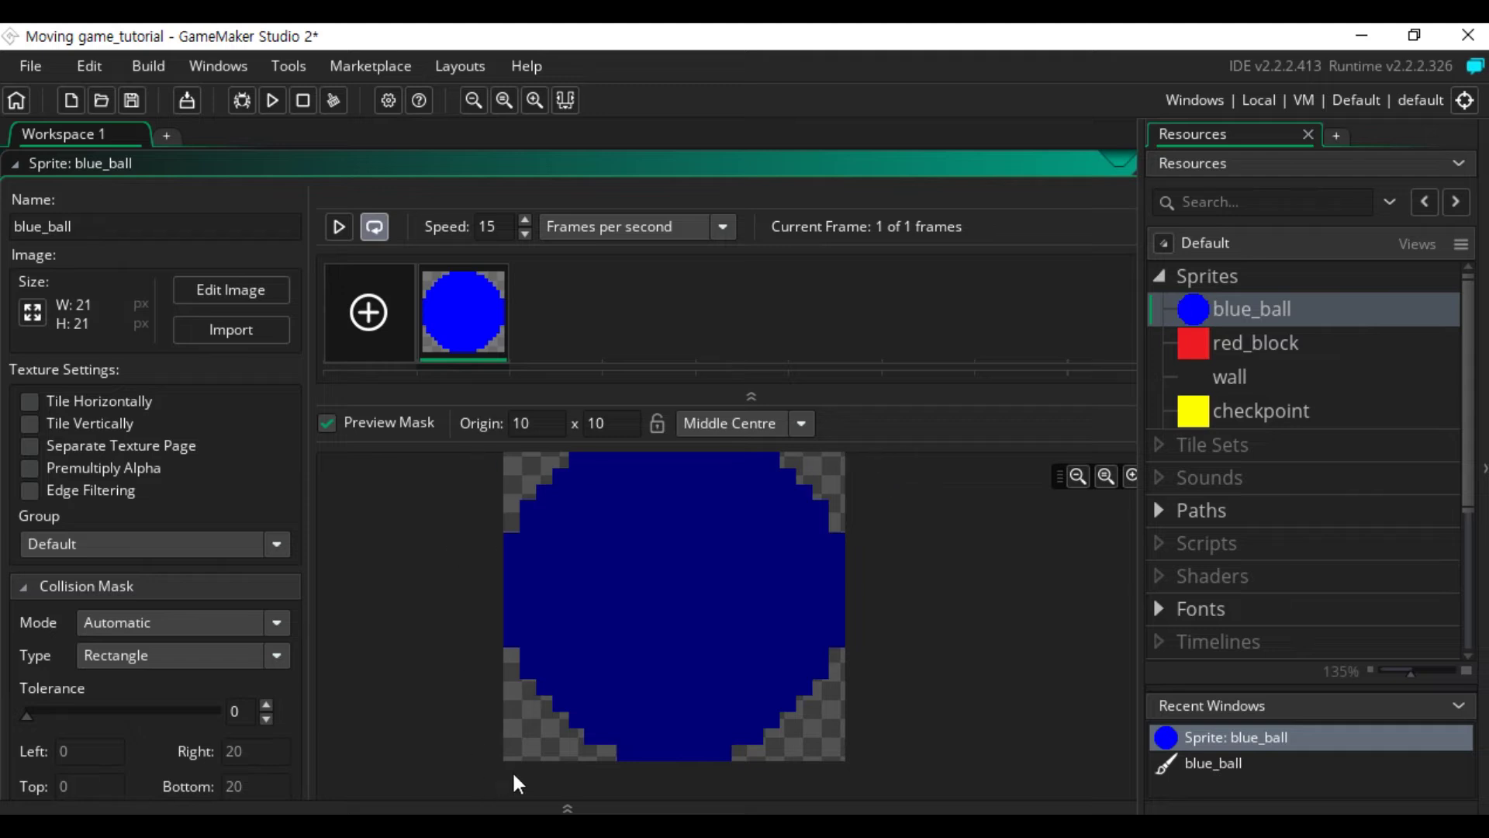
pyautogui.scroll(3, 842, 537)
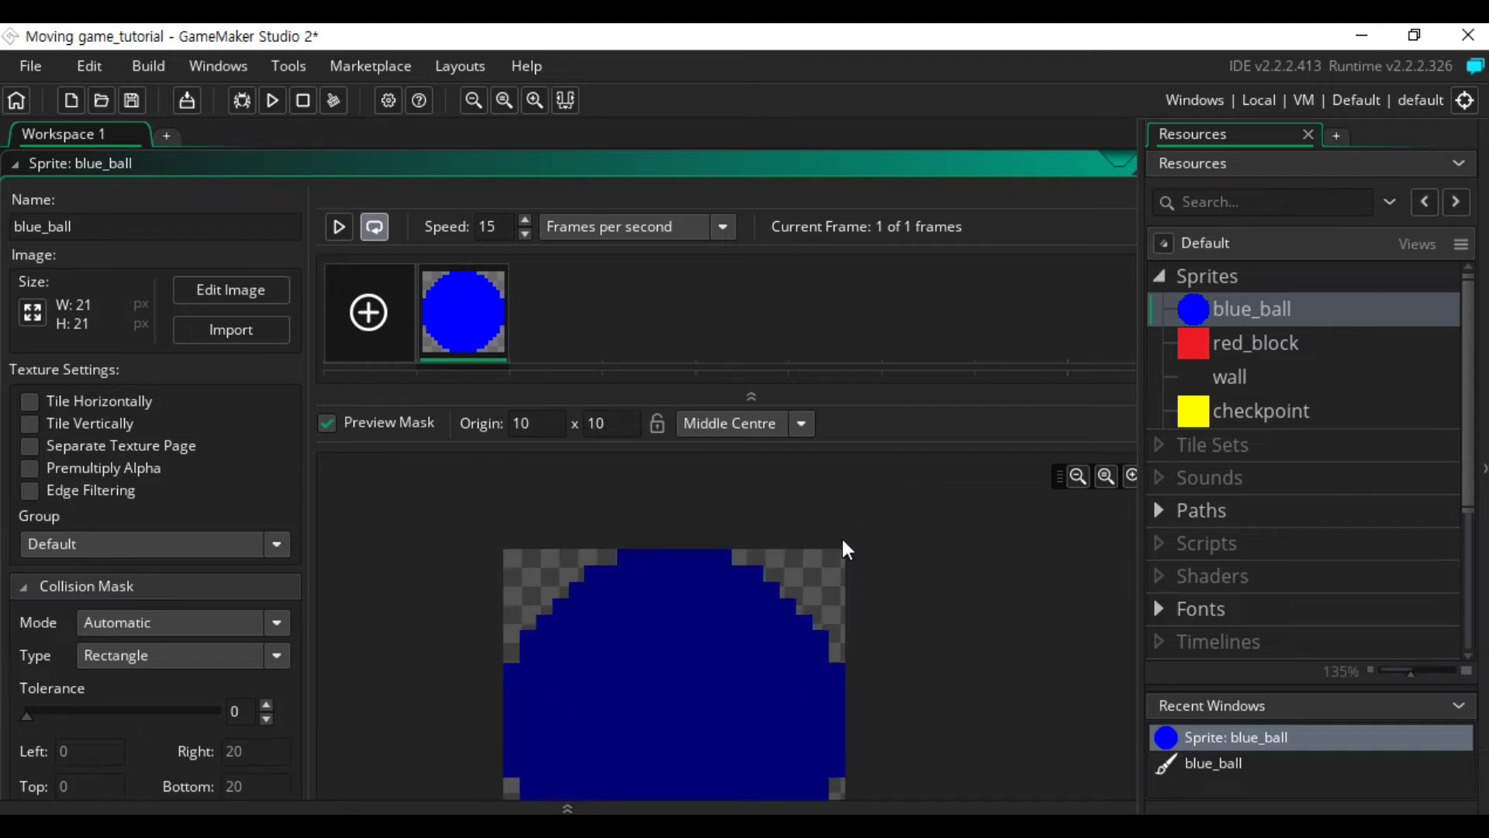
pyautogui.scroll(-3, 843, 538)
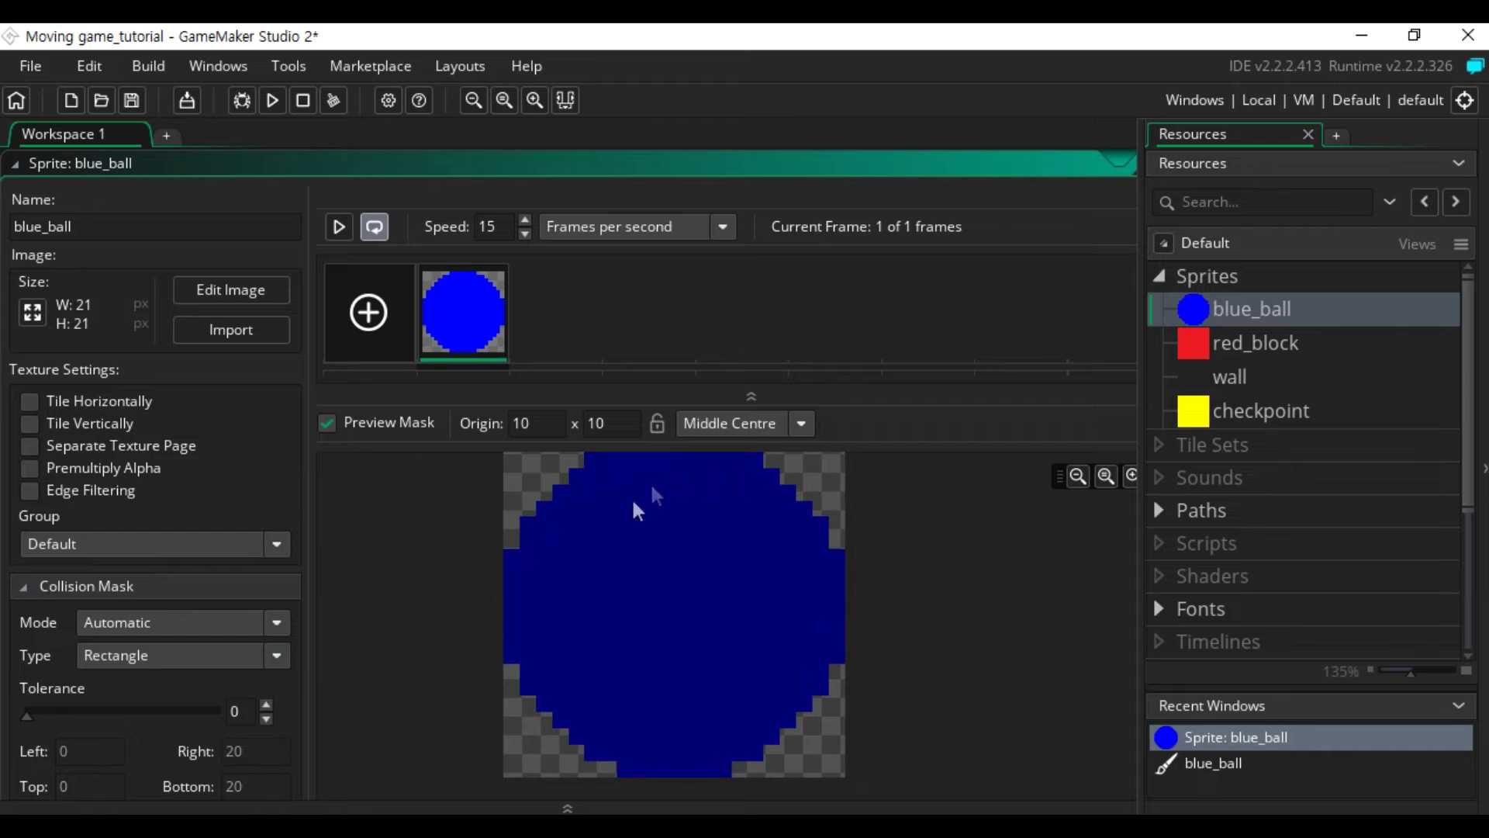
pyautogui.click(278, 657)
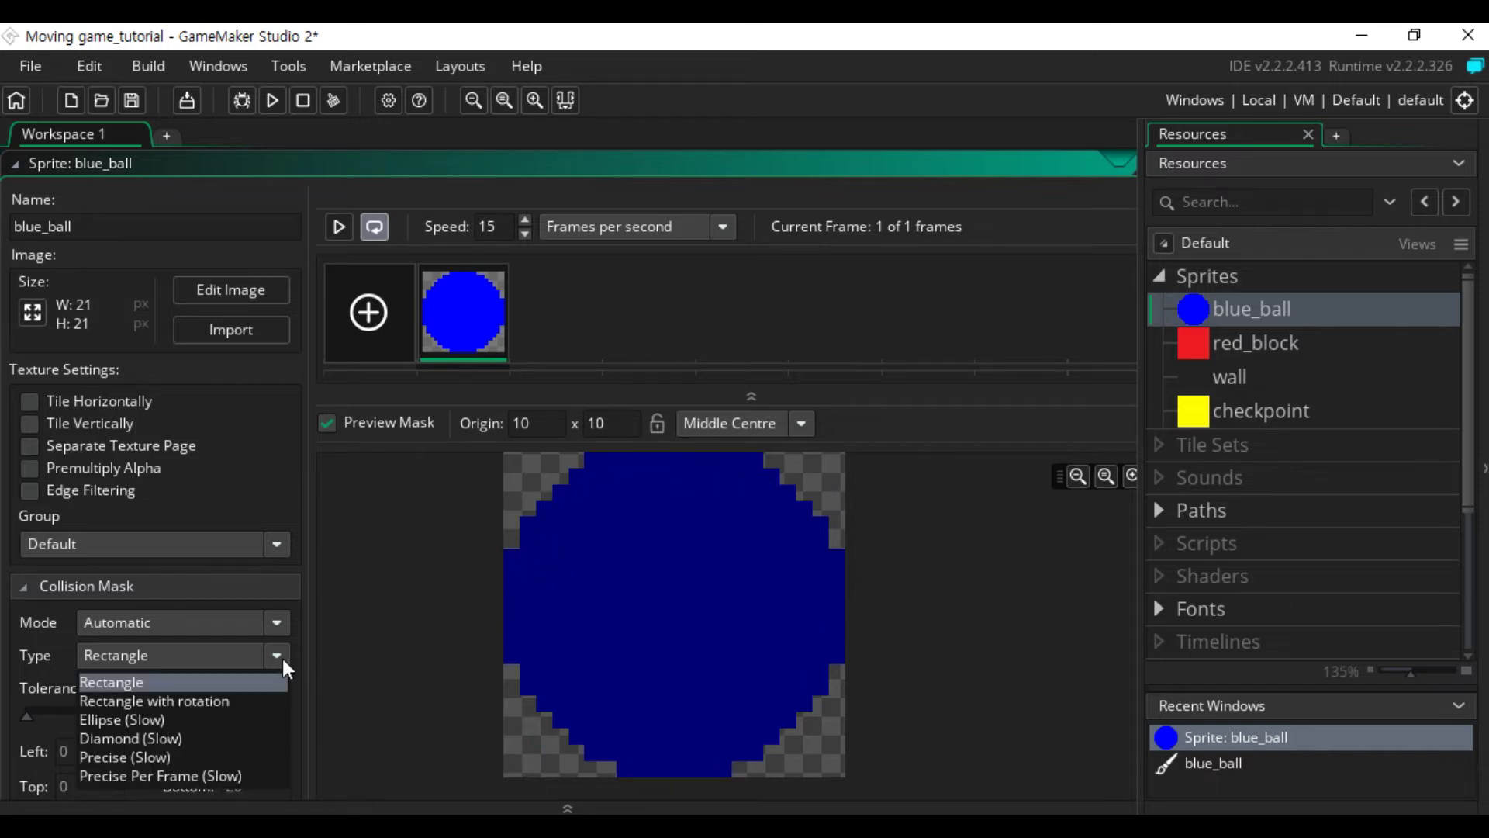
pyautogui.click(235, 720)
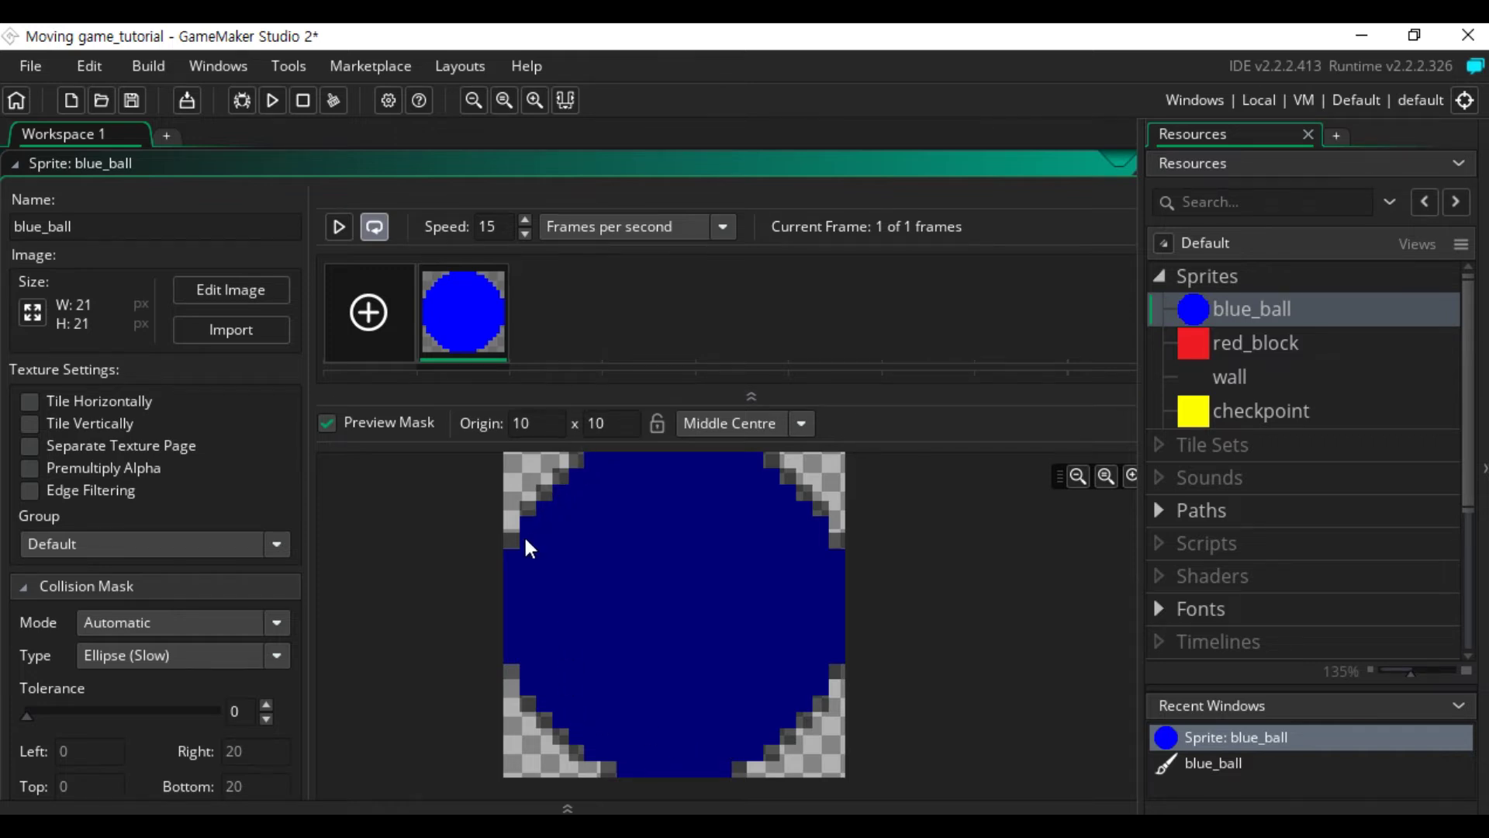
pyautogui.click(242, 656)
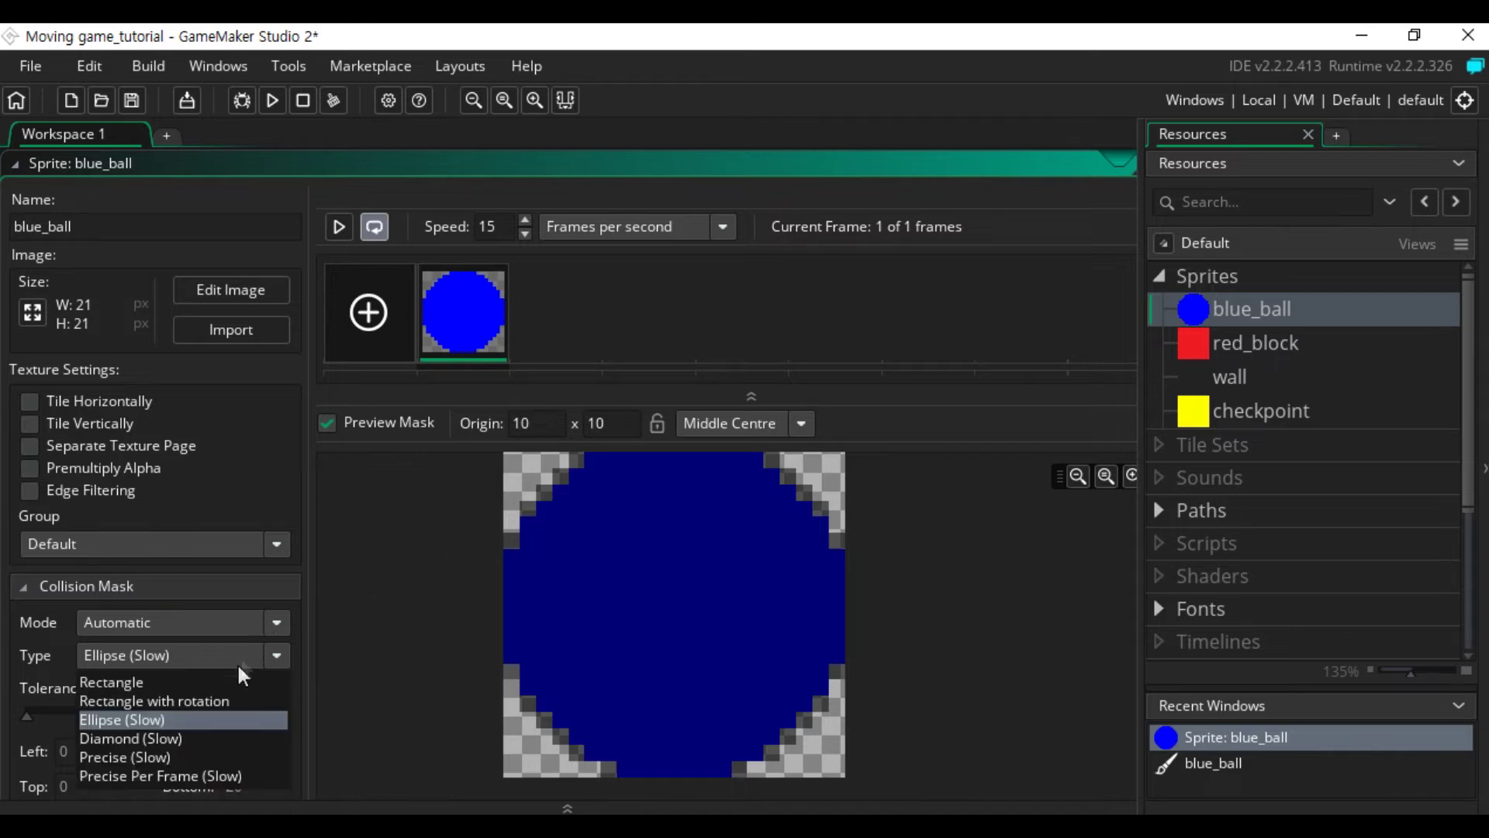
pyautogui.click(215, 756)
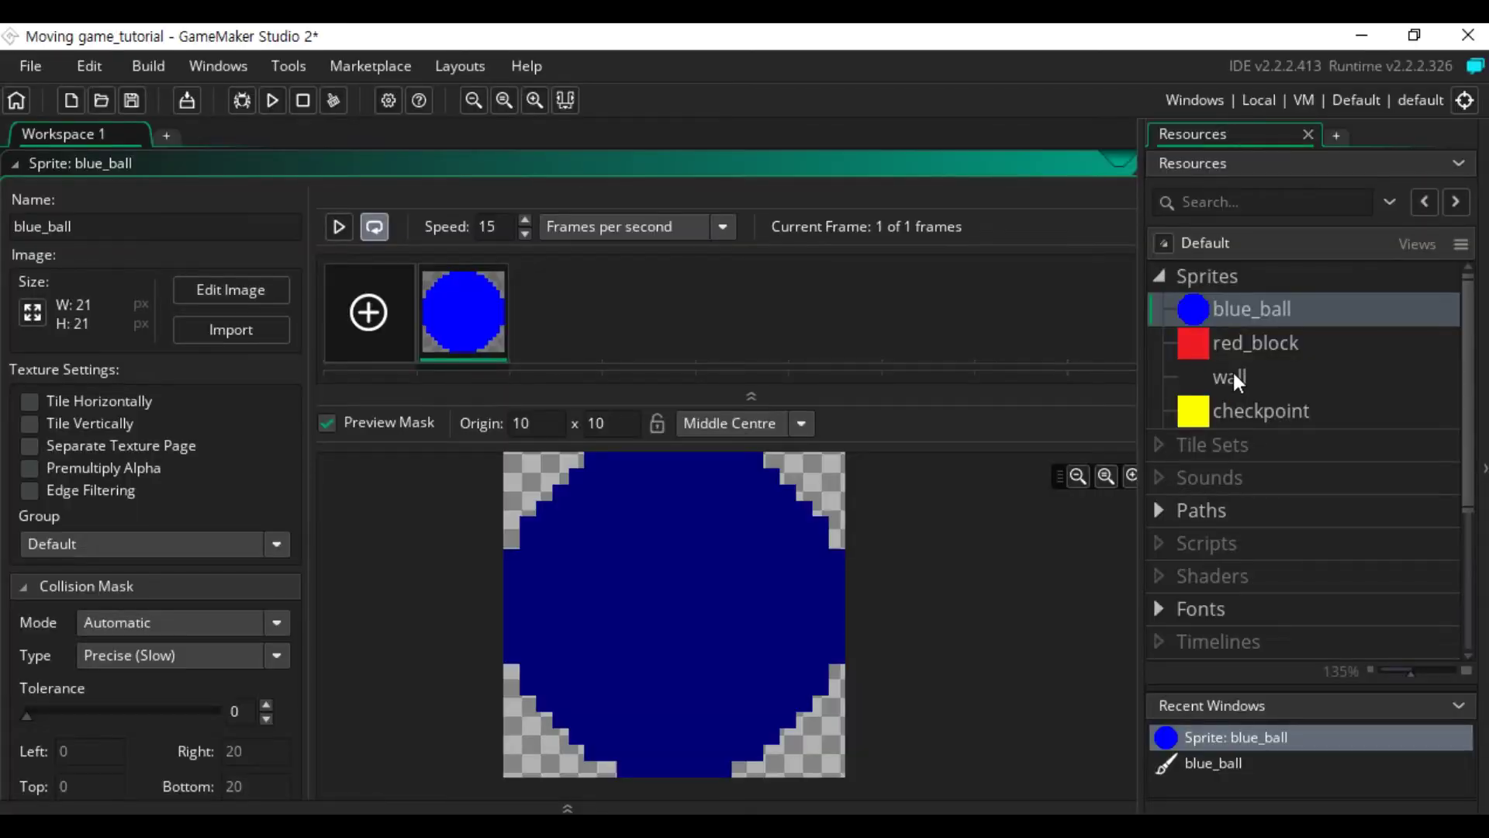
# Step: Open the wall sprite and resize its canvas to 32 by 32 pixels
pyautogui.doubleClick(1231, 375)
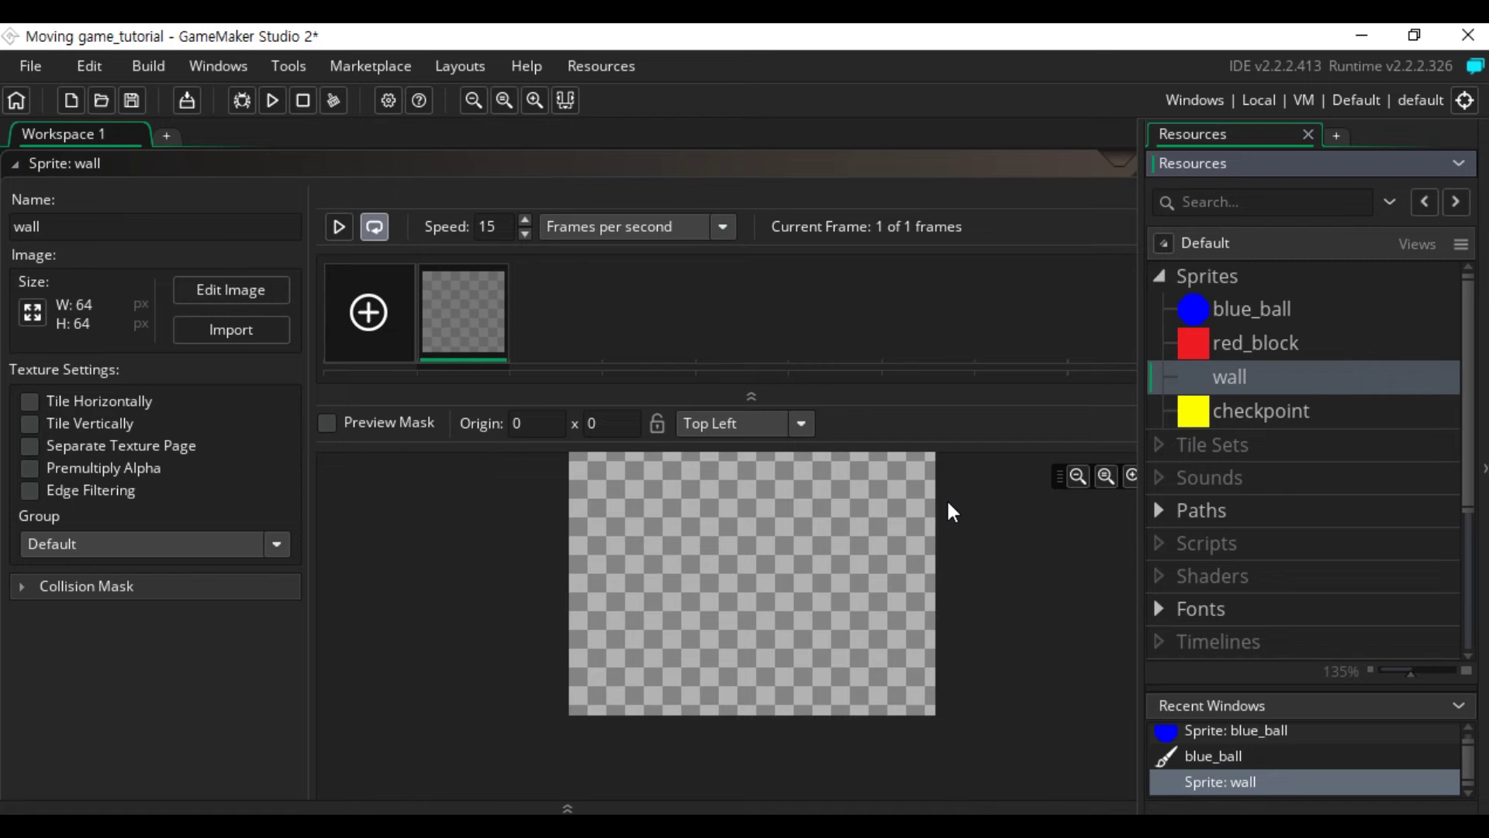
pyautogui.scroll(-1, 159, 671)
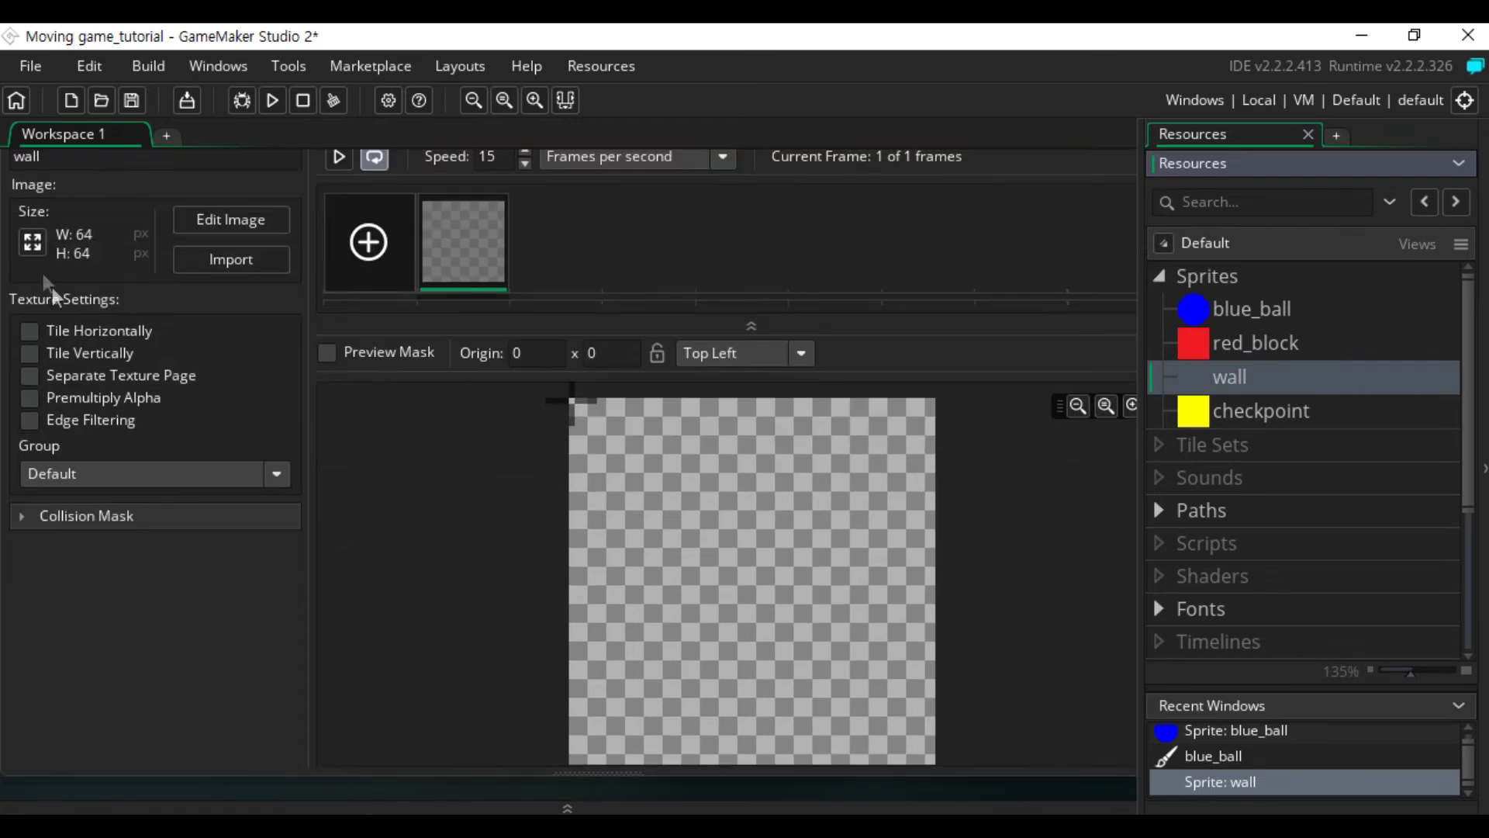
pyautogui.click(32, 242)
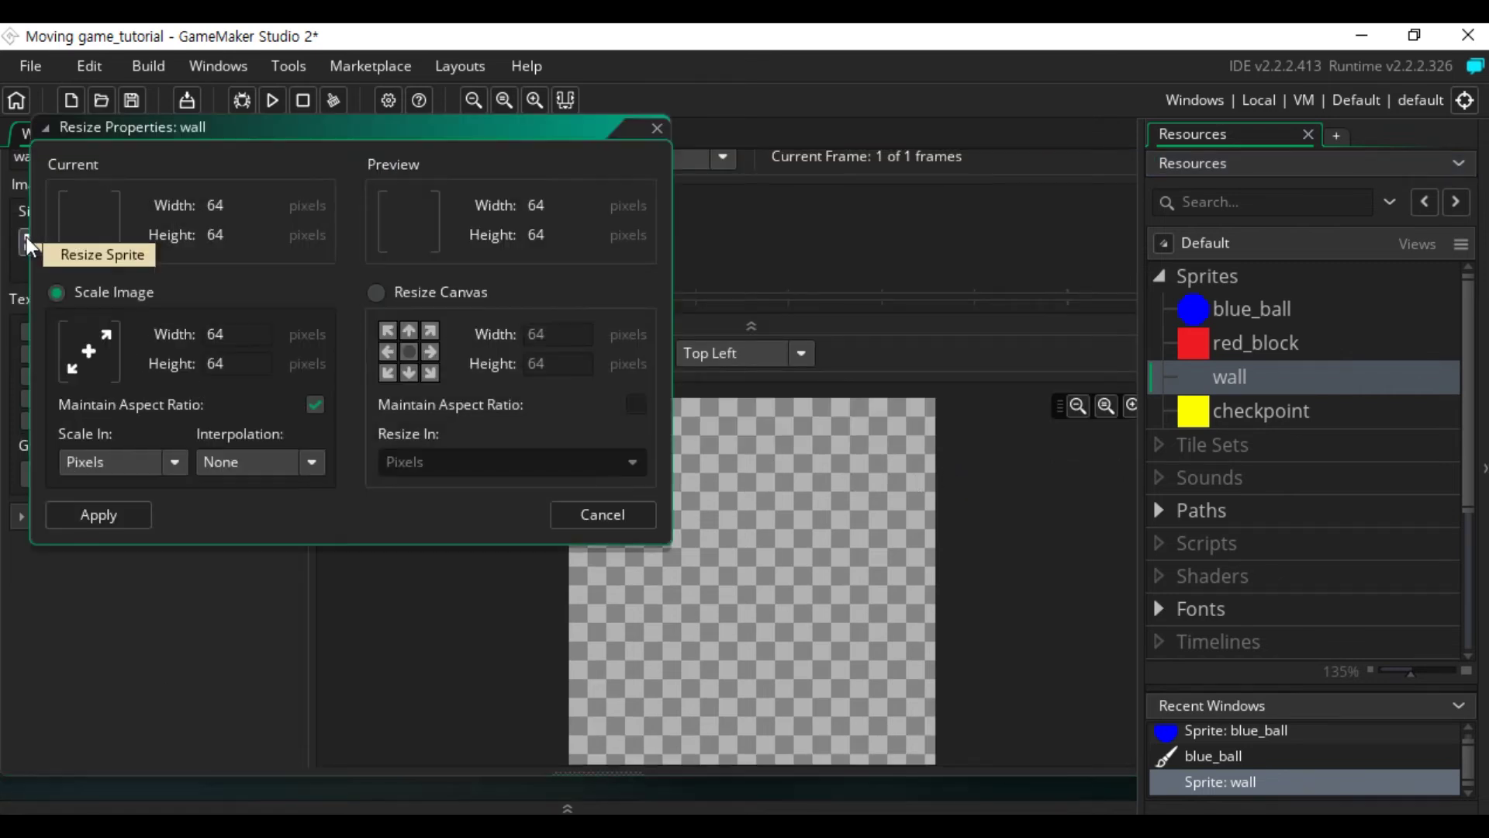
pyautogui.click(378, 293)
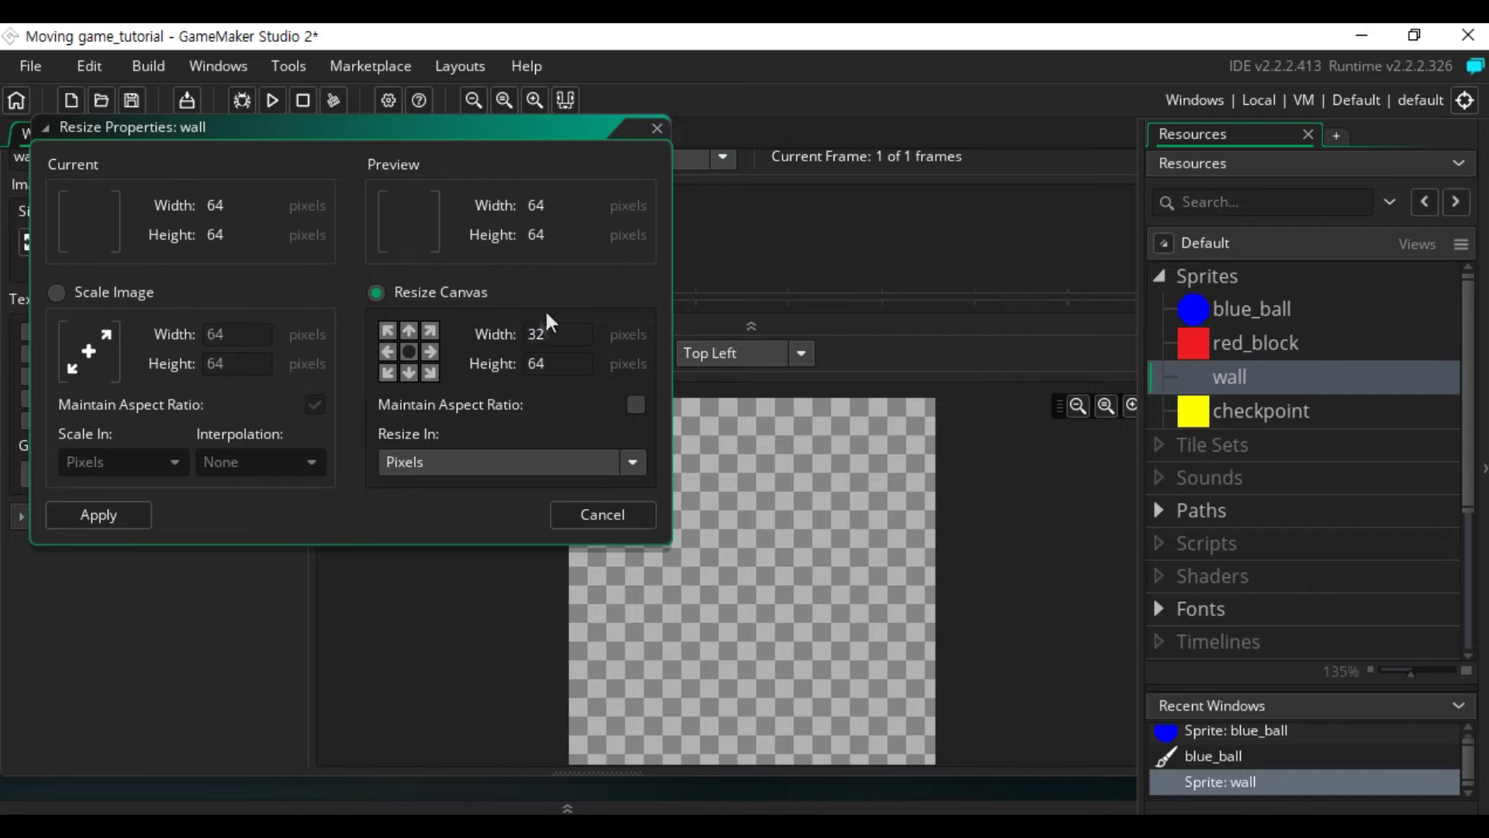
pyautogui.click(544, 362)
pyautogui.write('32')
pyautogui.click(116, 518)
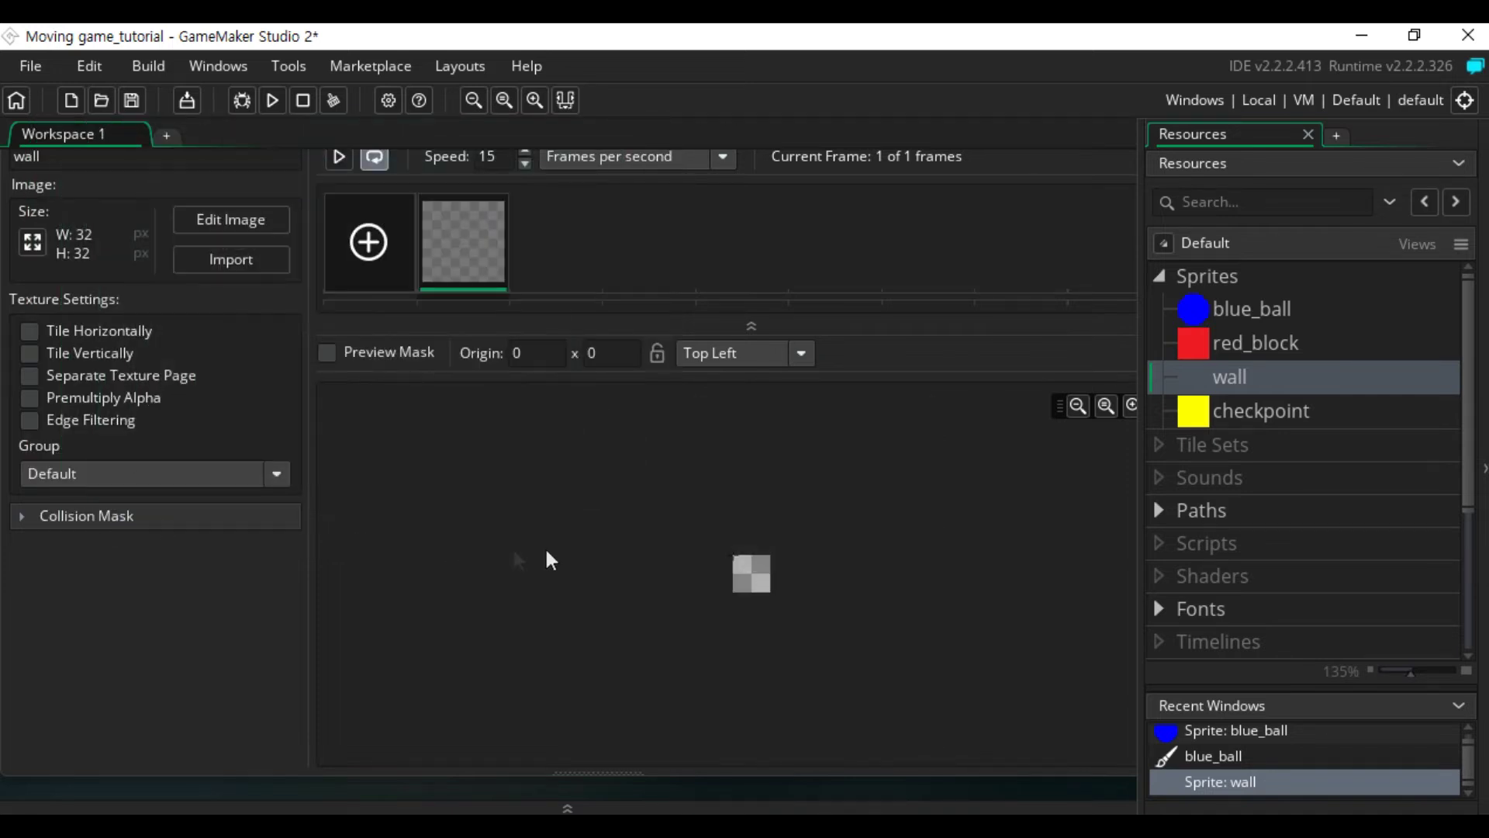
# Step: Open the wall image for editing, fill the whole canvas with bright green and close the image editor
pyautogui.scroll(5, 750, 596)
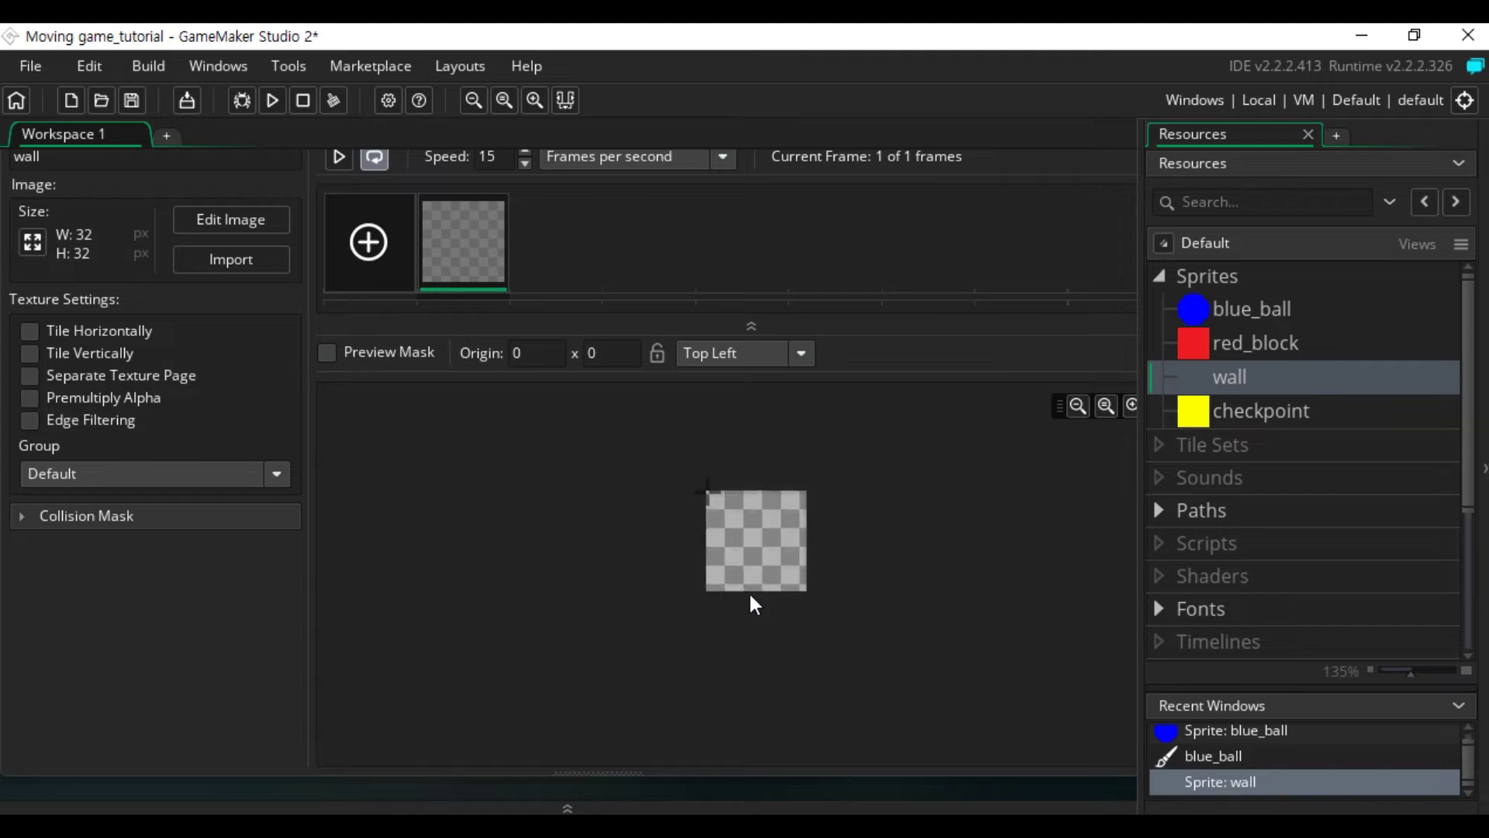
pyautogui.scroll(2, 765, 570)
pyautogui.keyDown('ctrl'); pyautogui.scroll(2, 765, 570); pyautogui.keyUp('ctrl')
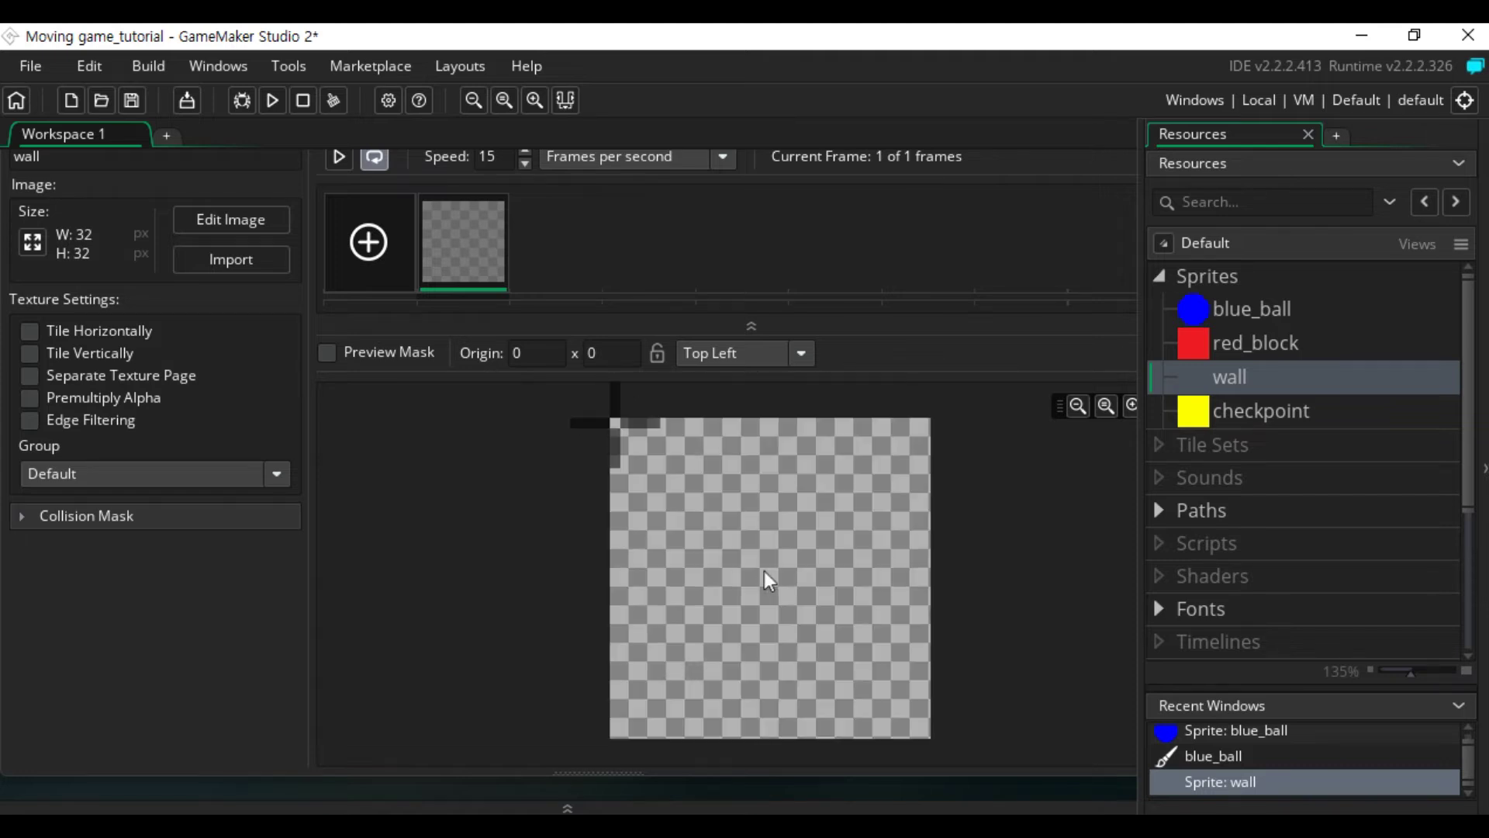
pyautogui.click(246, 224)
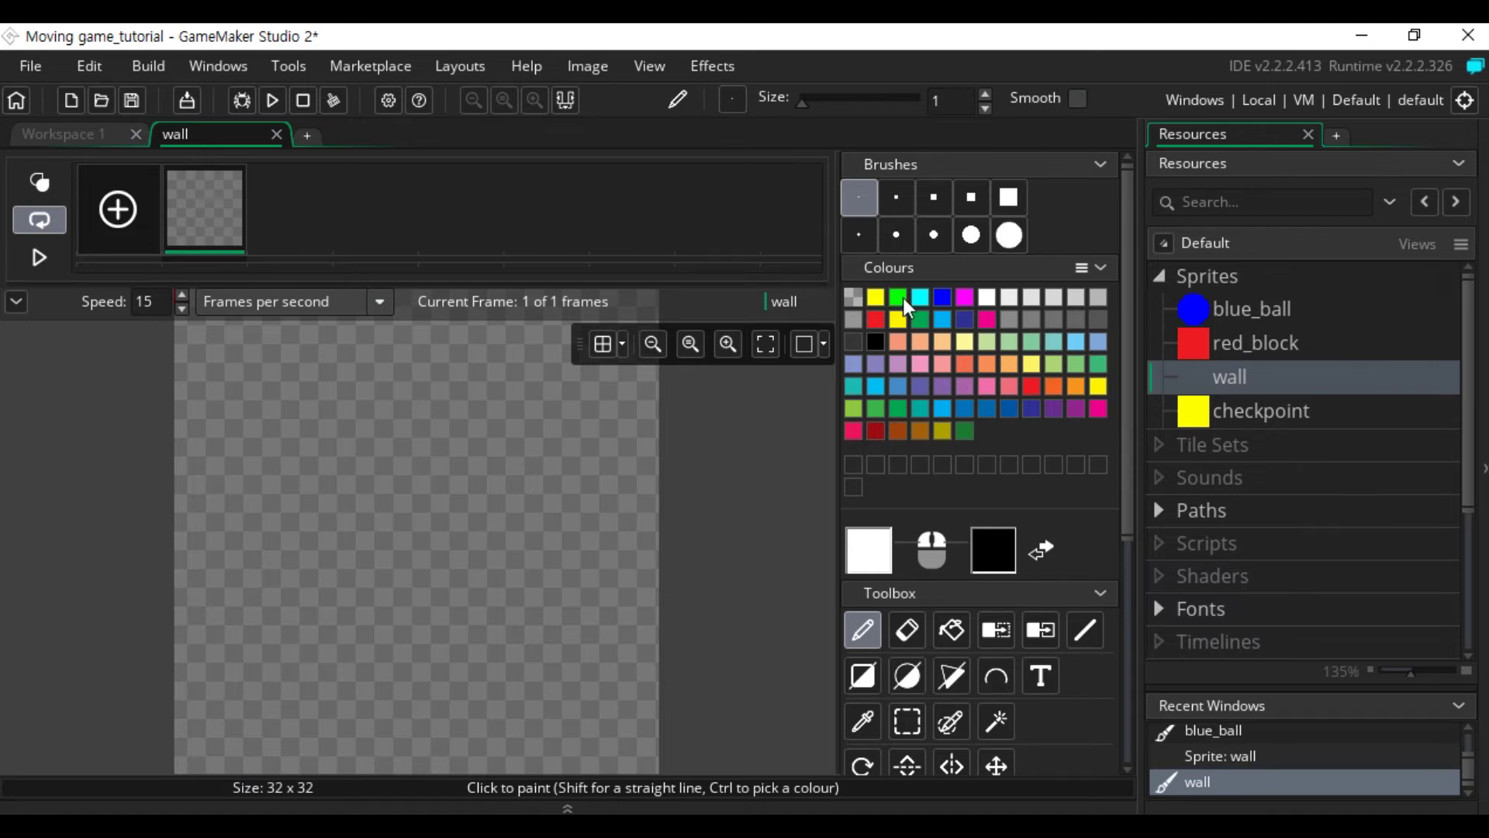
pyautogui.click(899, 298)
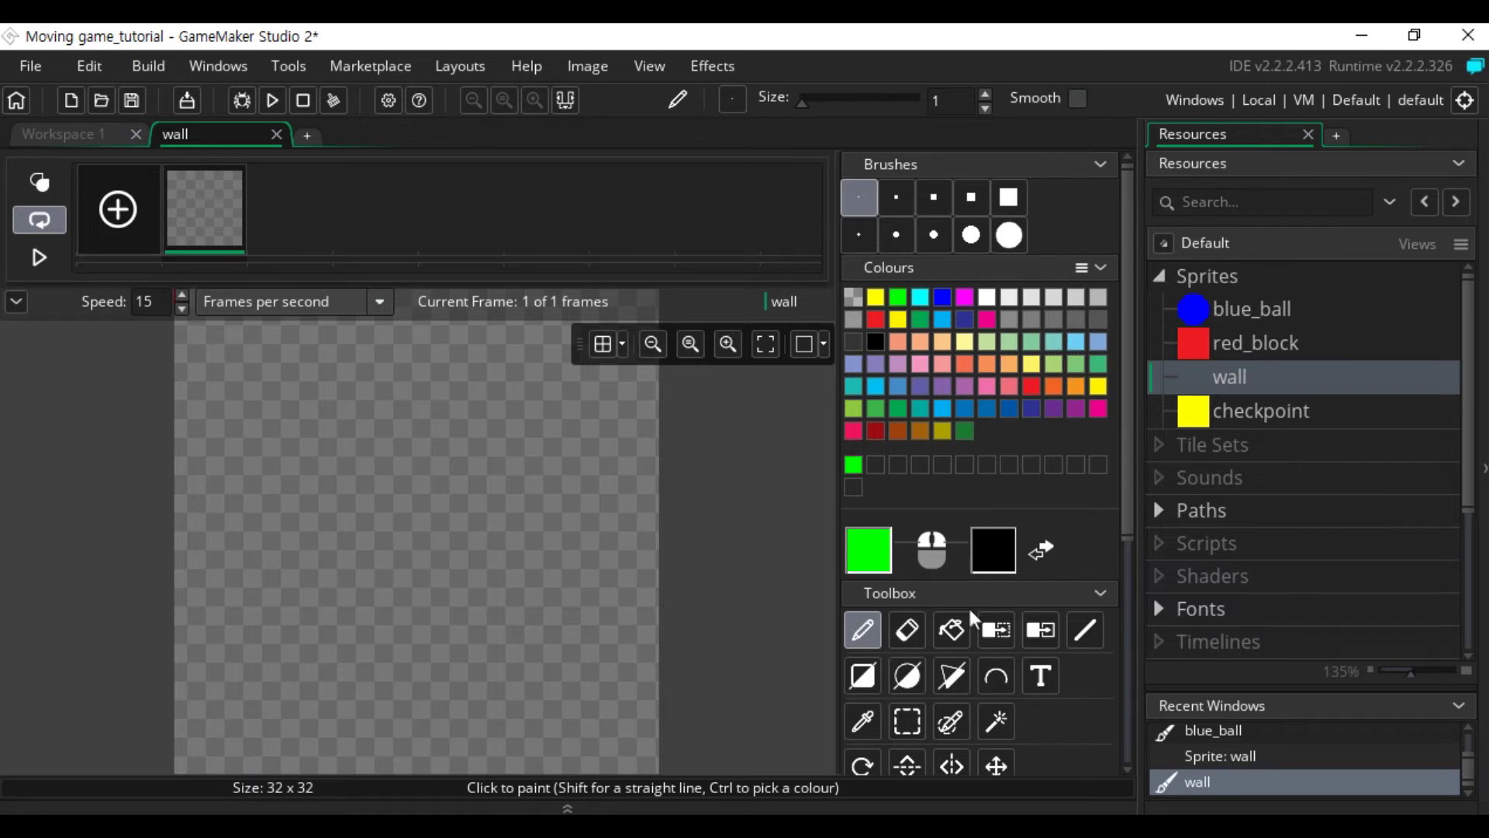
pyautogui.click(952, 630)
pyautogui.click(399, 524)
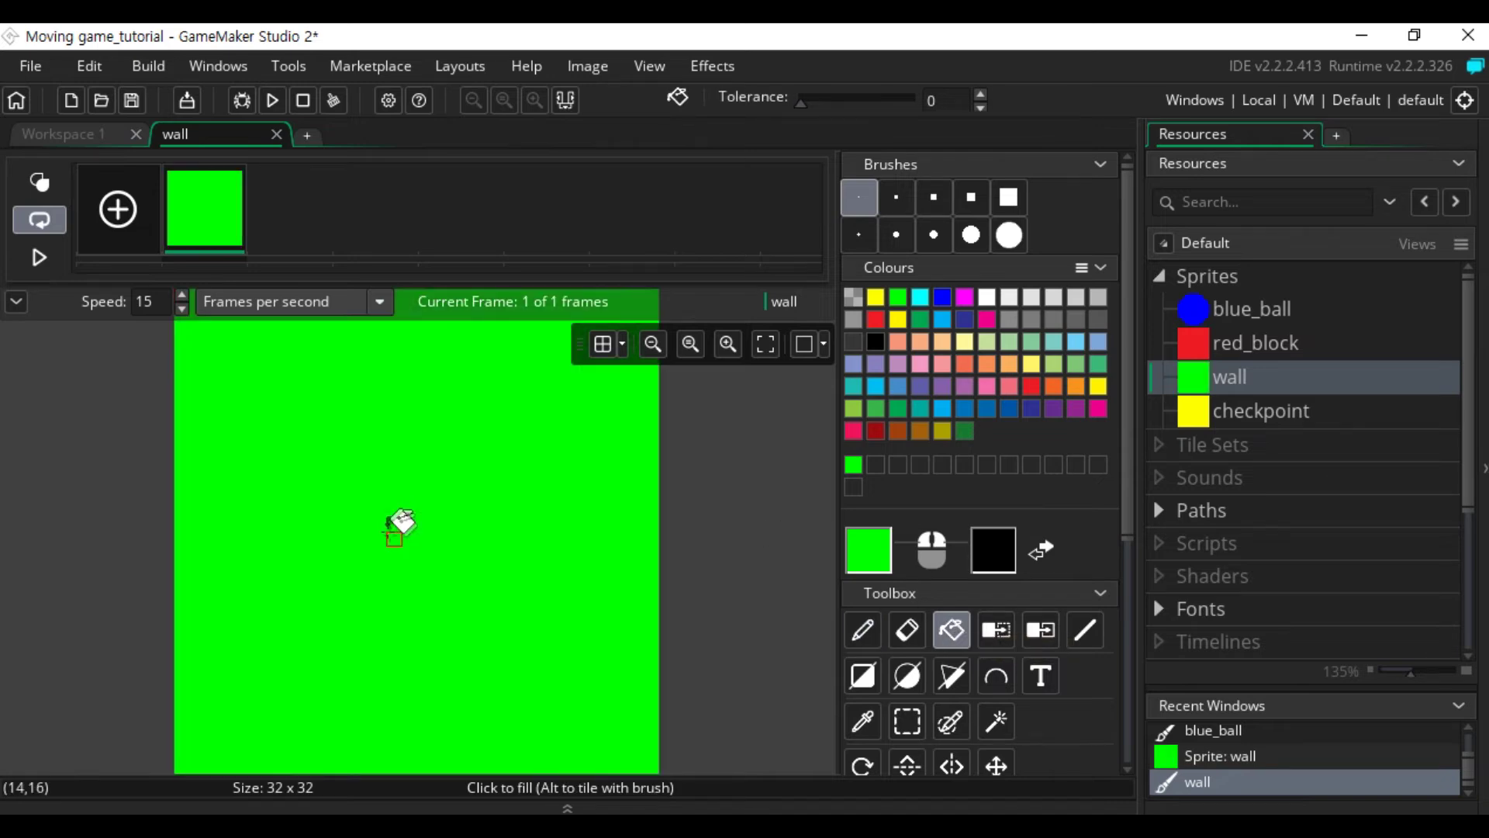
pyautogui.click(277, 135)
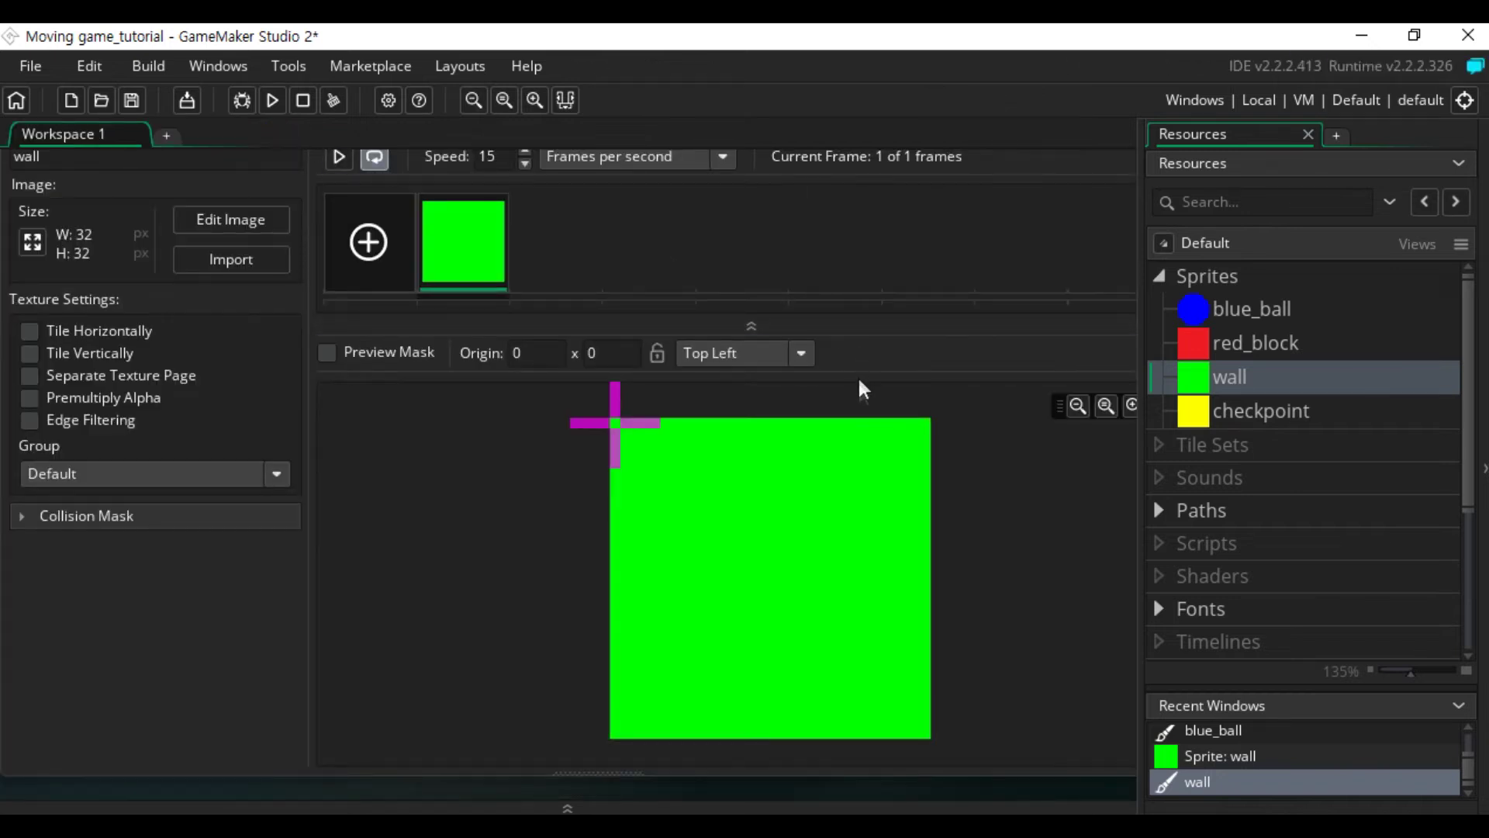
# Step: Check the wall sprite's origin options and display its collision mask settings
pyautogui.click(804, 353)
pyautogui.click(804, 353)
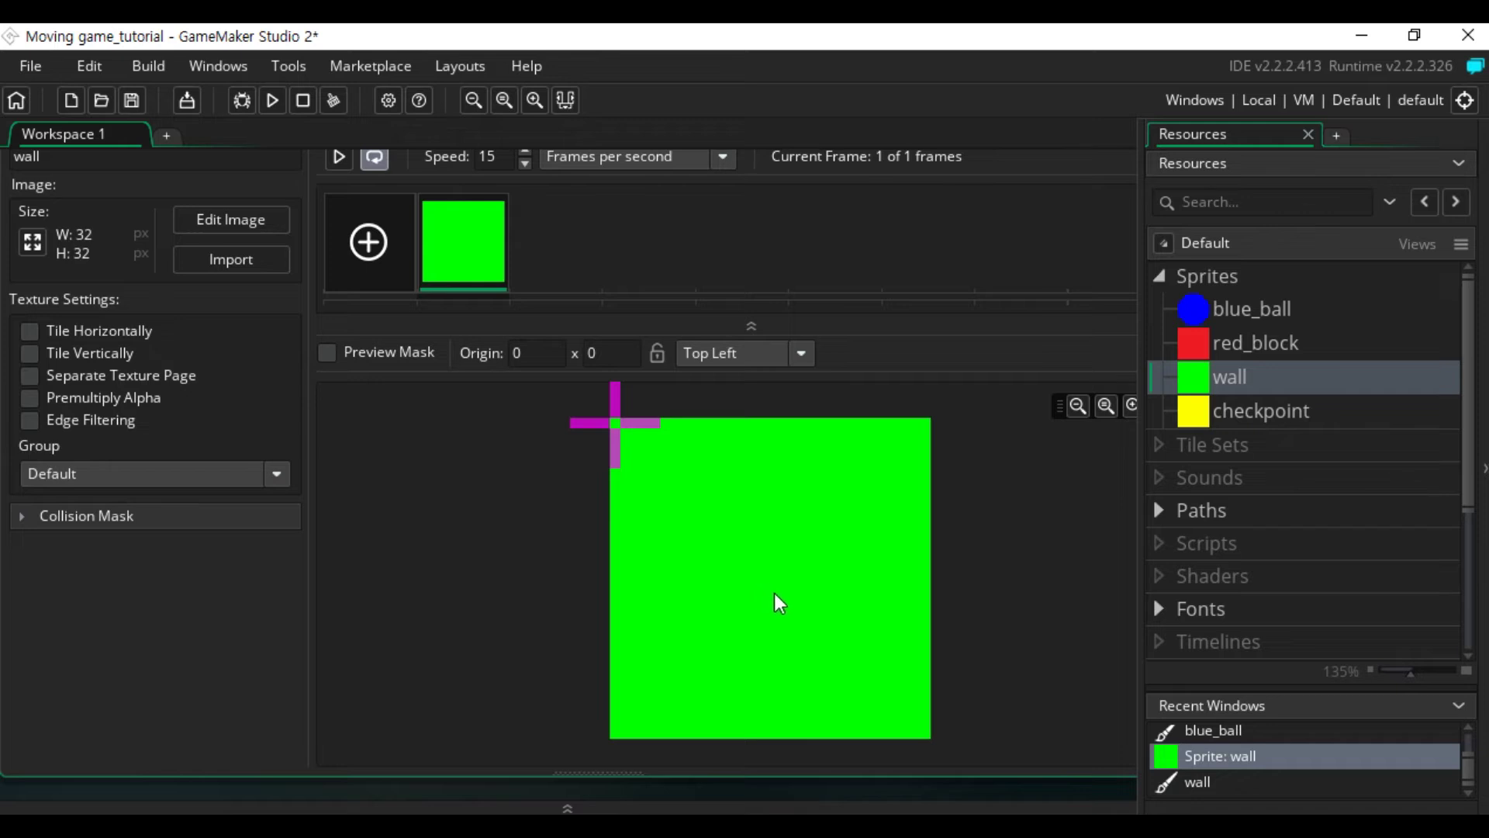
pyautogui.click(799, 353)
pyautogui.click(797, 354)
pyautogui.click(17, 517)
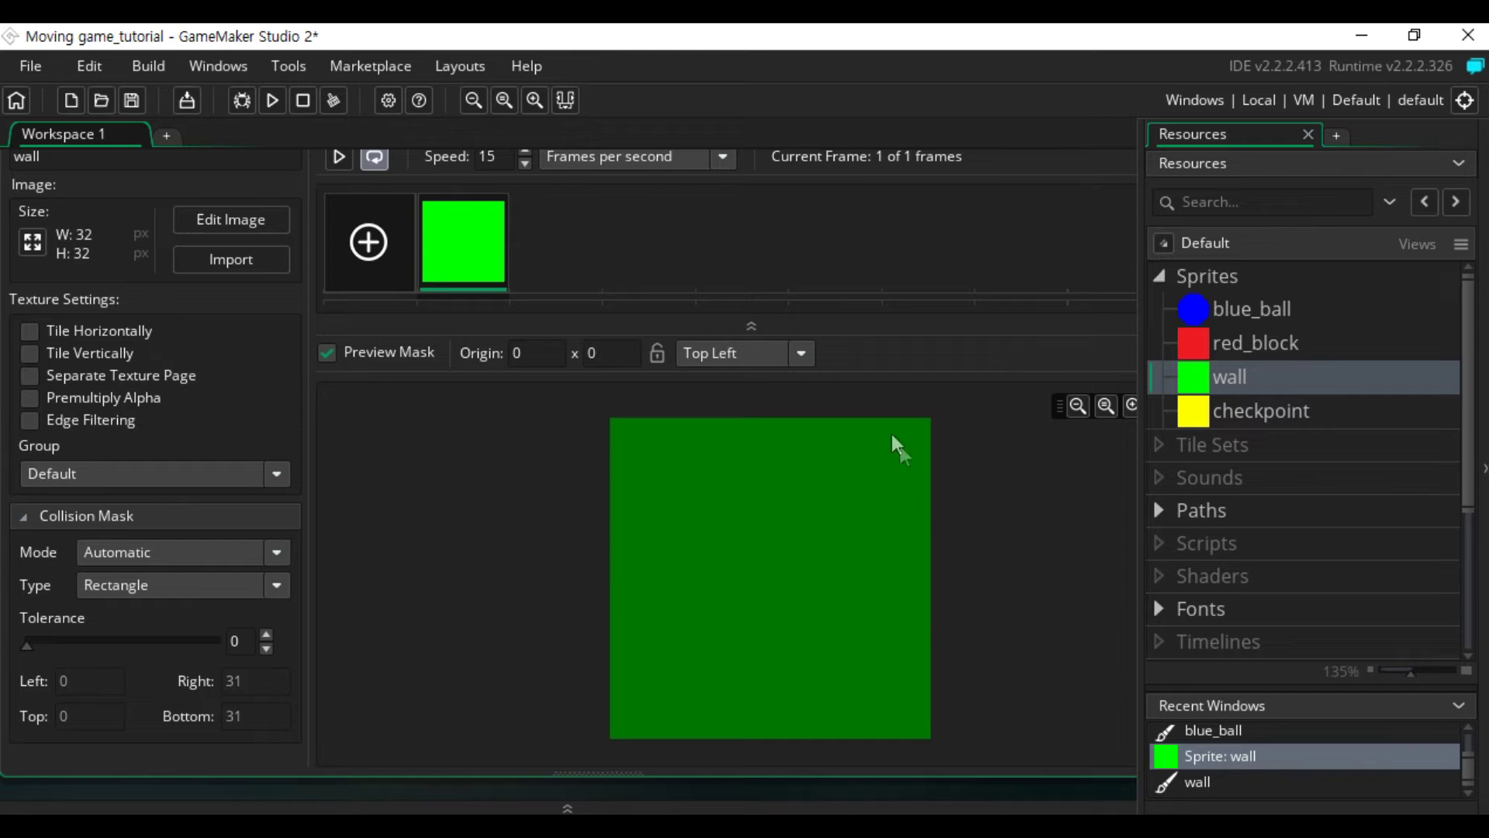
# Step: Collapse the wall sprite's collision mask settings
pyautogui.click(20, 513)
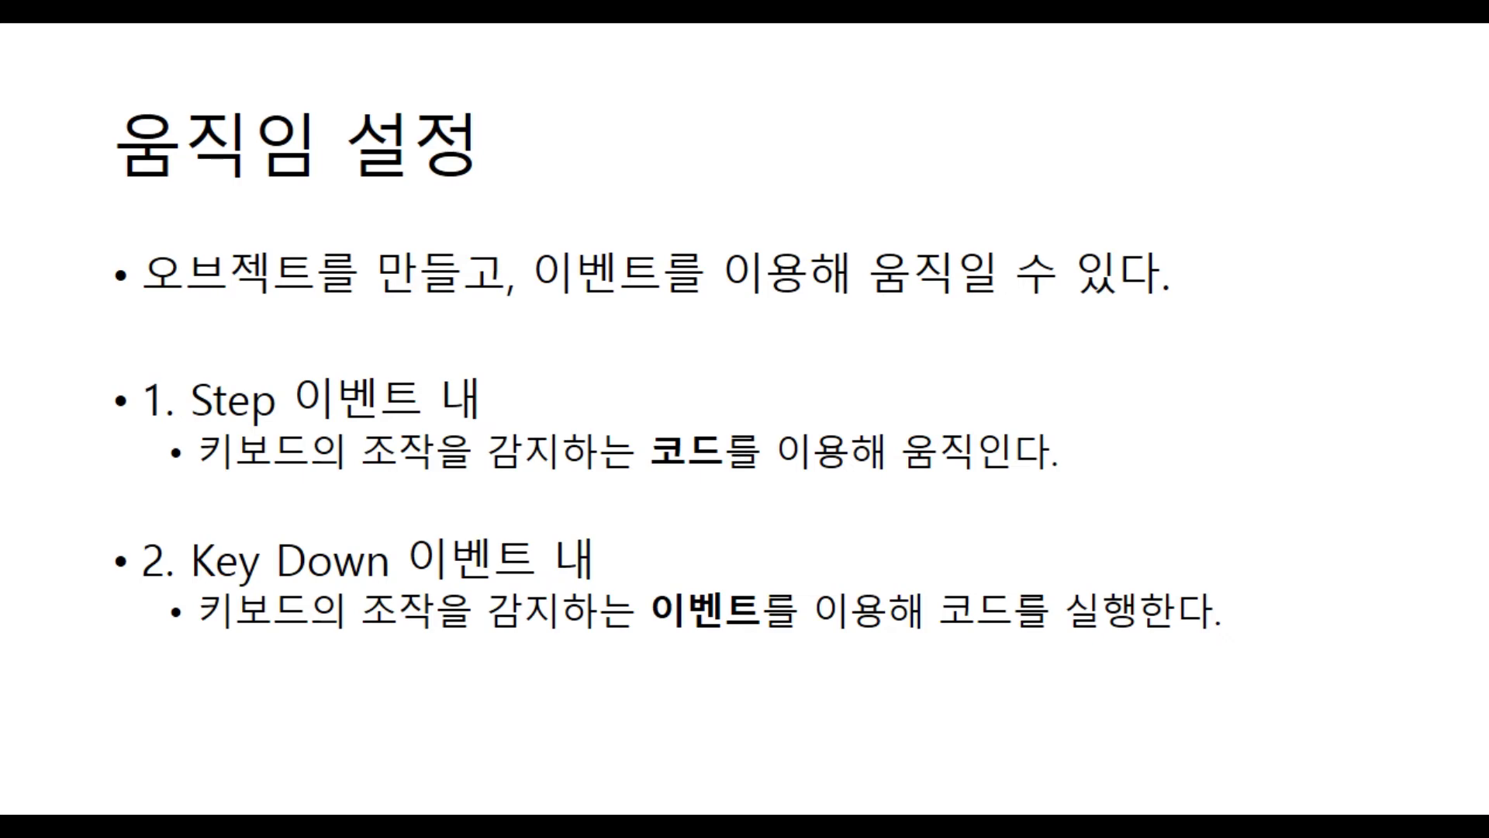
pyautogui.press('Right')
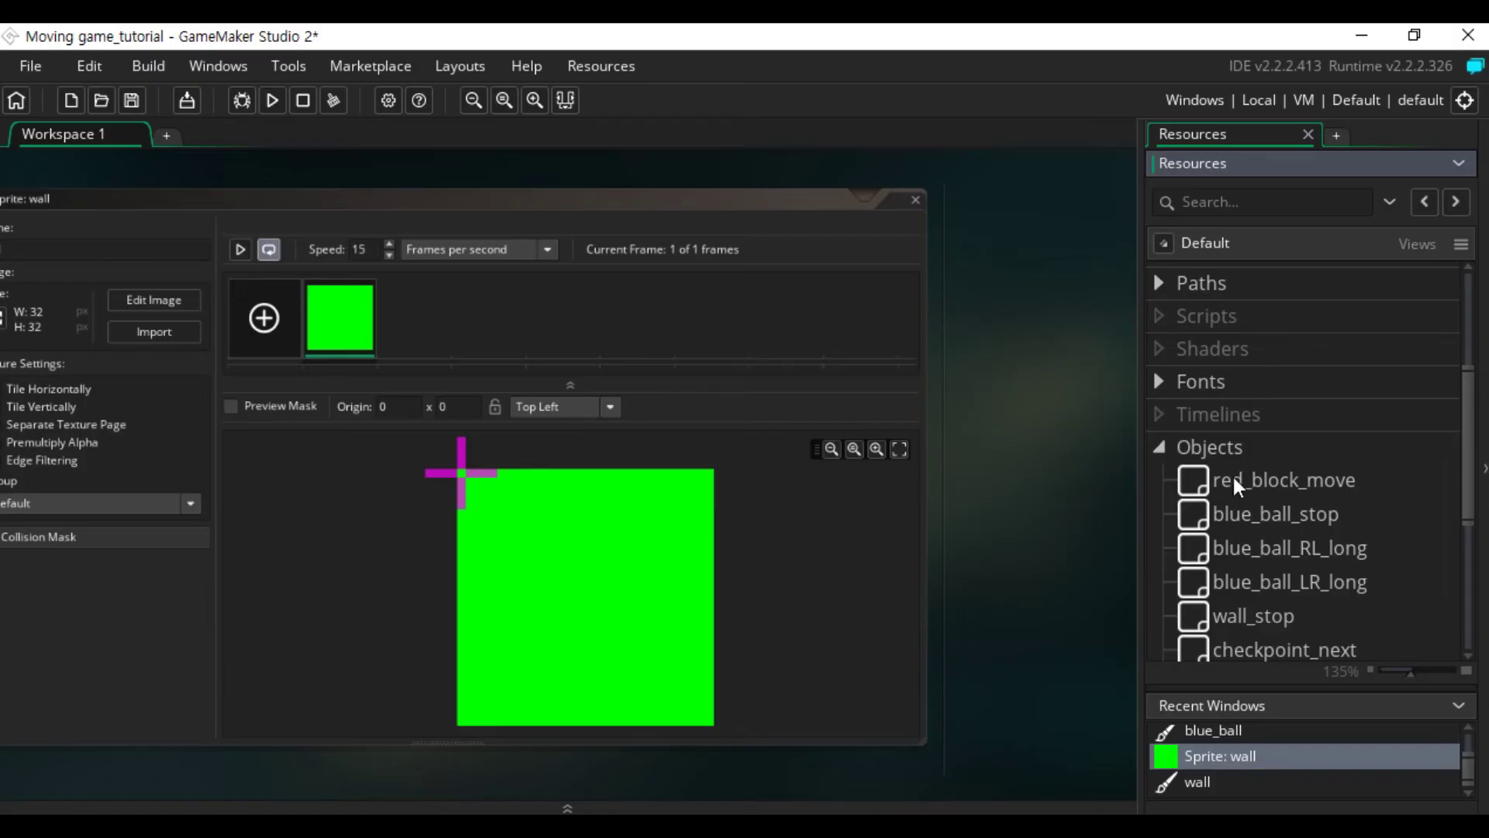
# Step: Open the red_block_move object and add a Key Down - Right event to it
pyautogui.doubleClick(1237, 485)
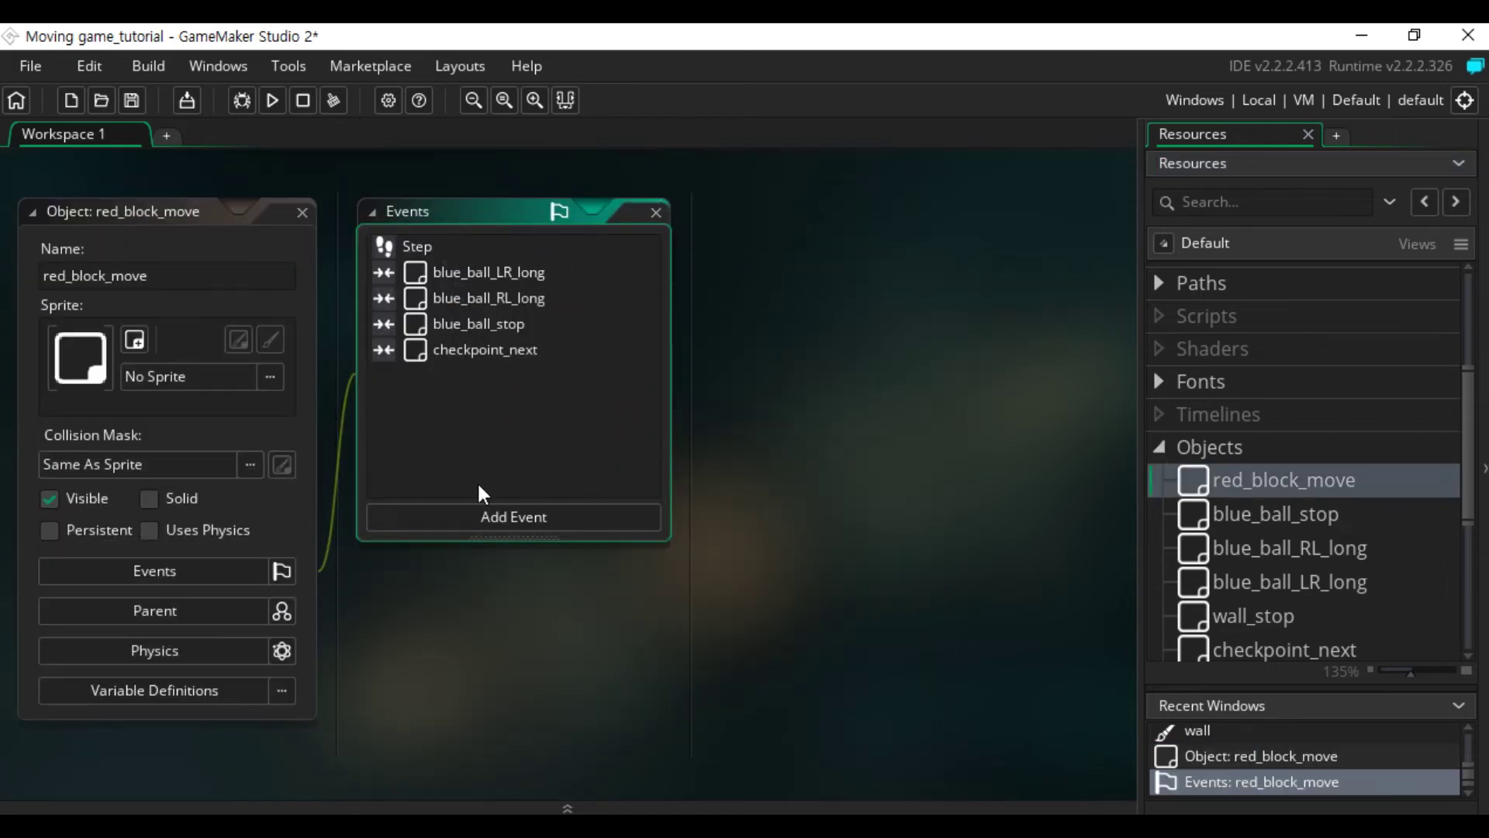
pyautogui.click(478, 510)
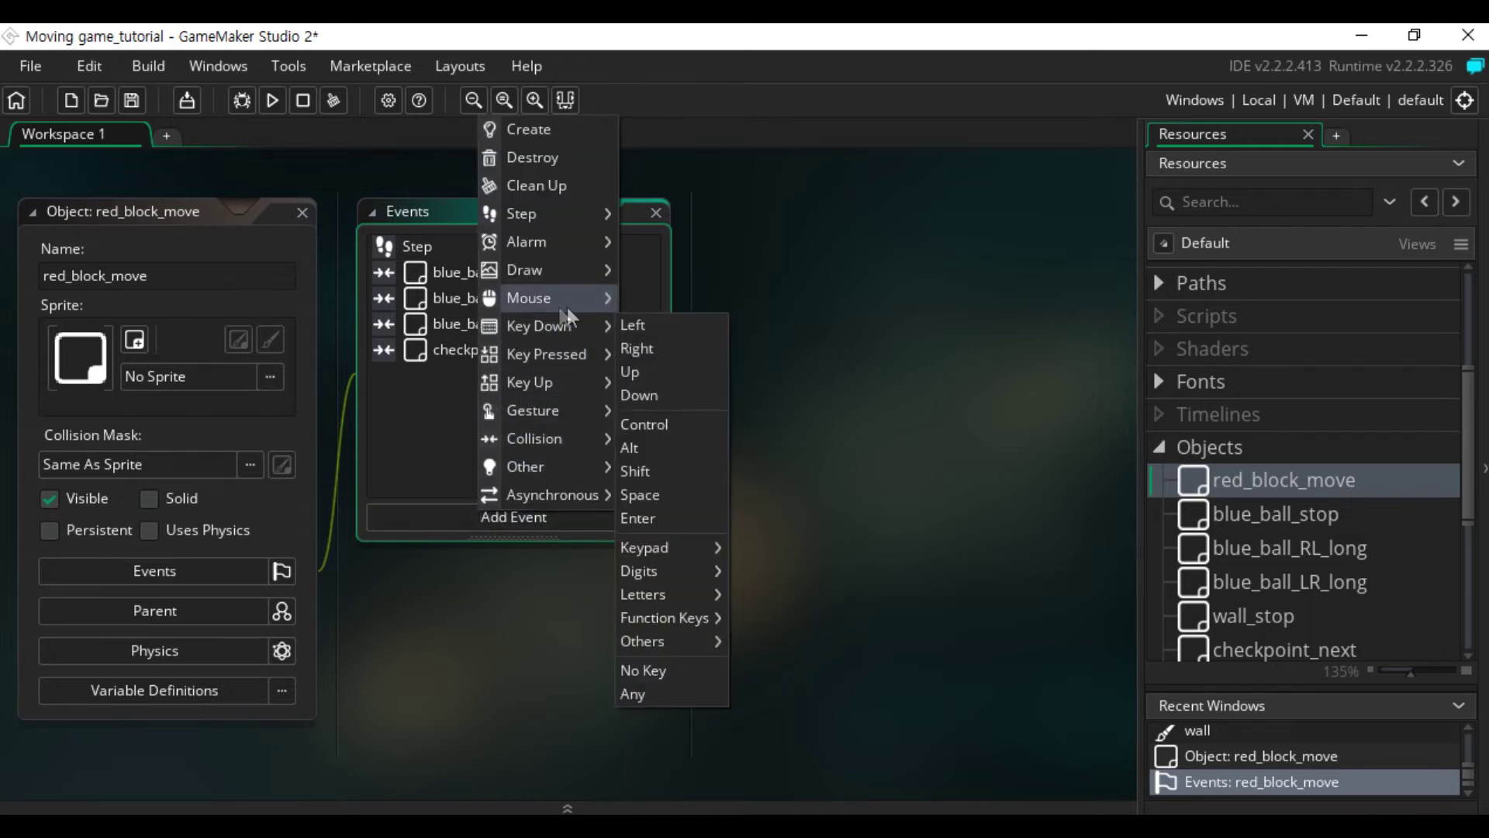
pyautogui.click(638, 347)
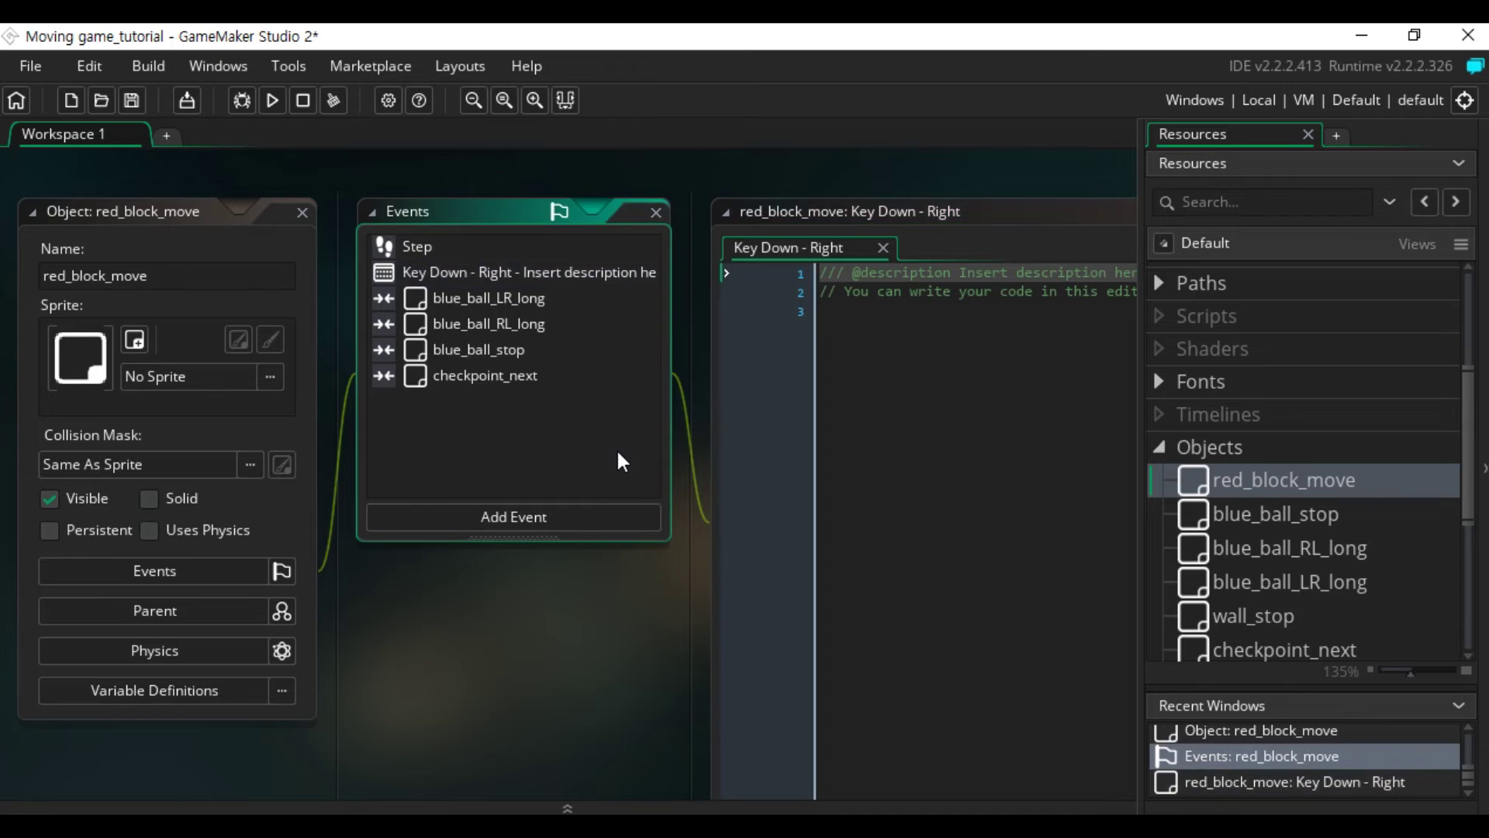
# Step: Clear the default comments from the Key Down - Right event, enlarge its code editor and enter the code x=x+5
pyautogui.moveTo(844, 329); pyautogui.dragTo(809, 273)
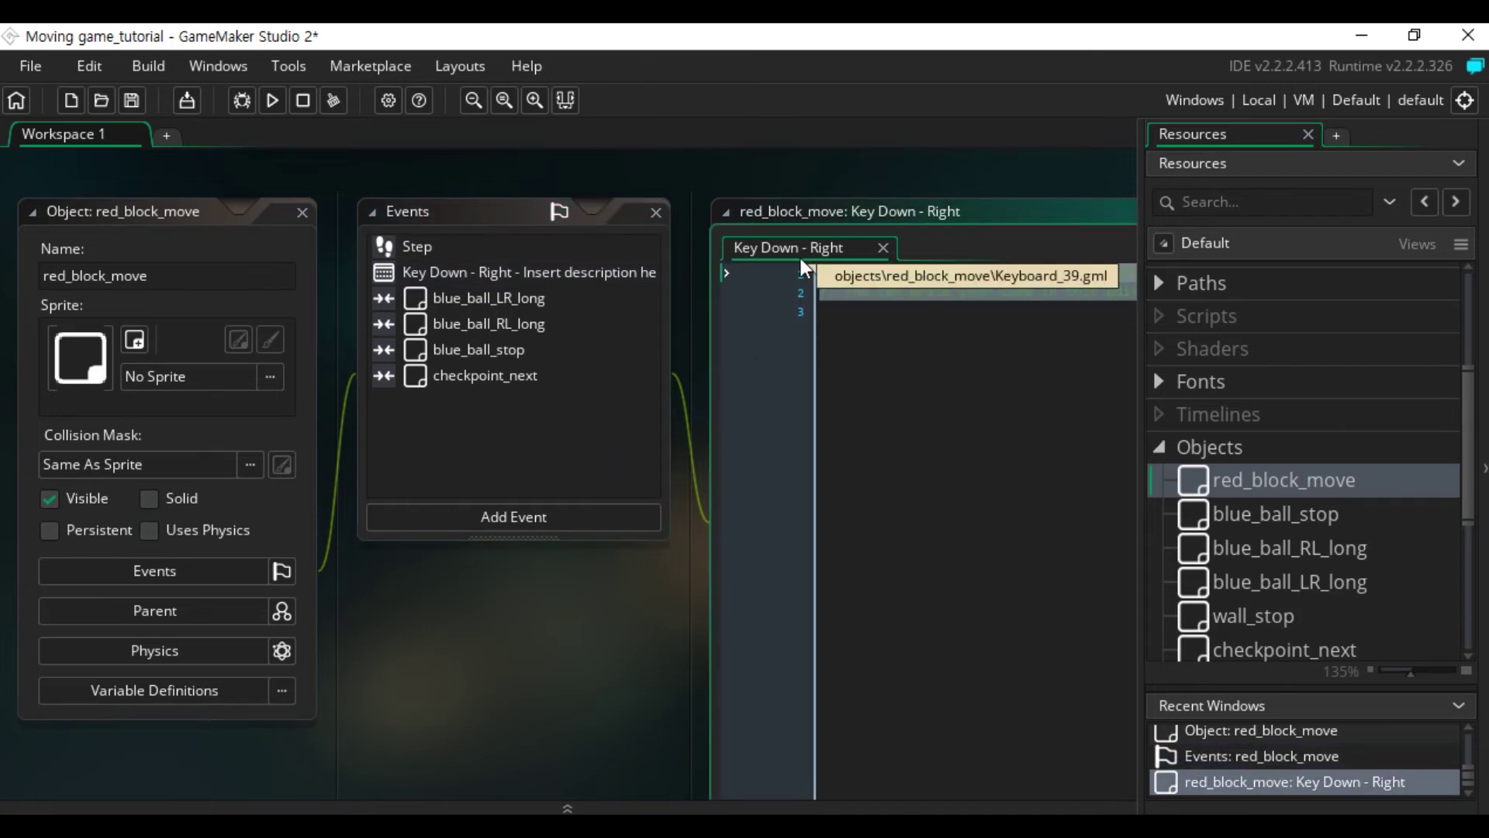
pyautogui.press('Delete')
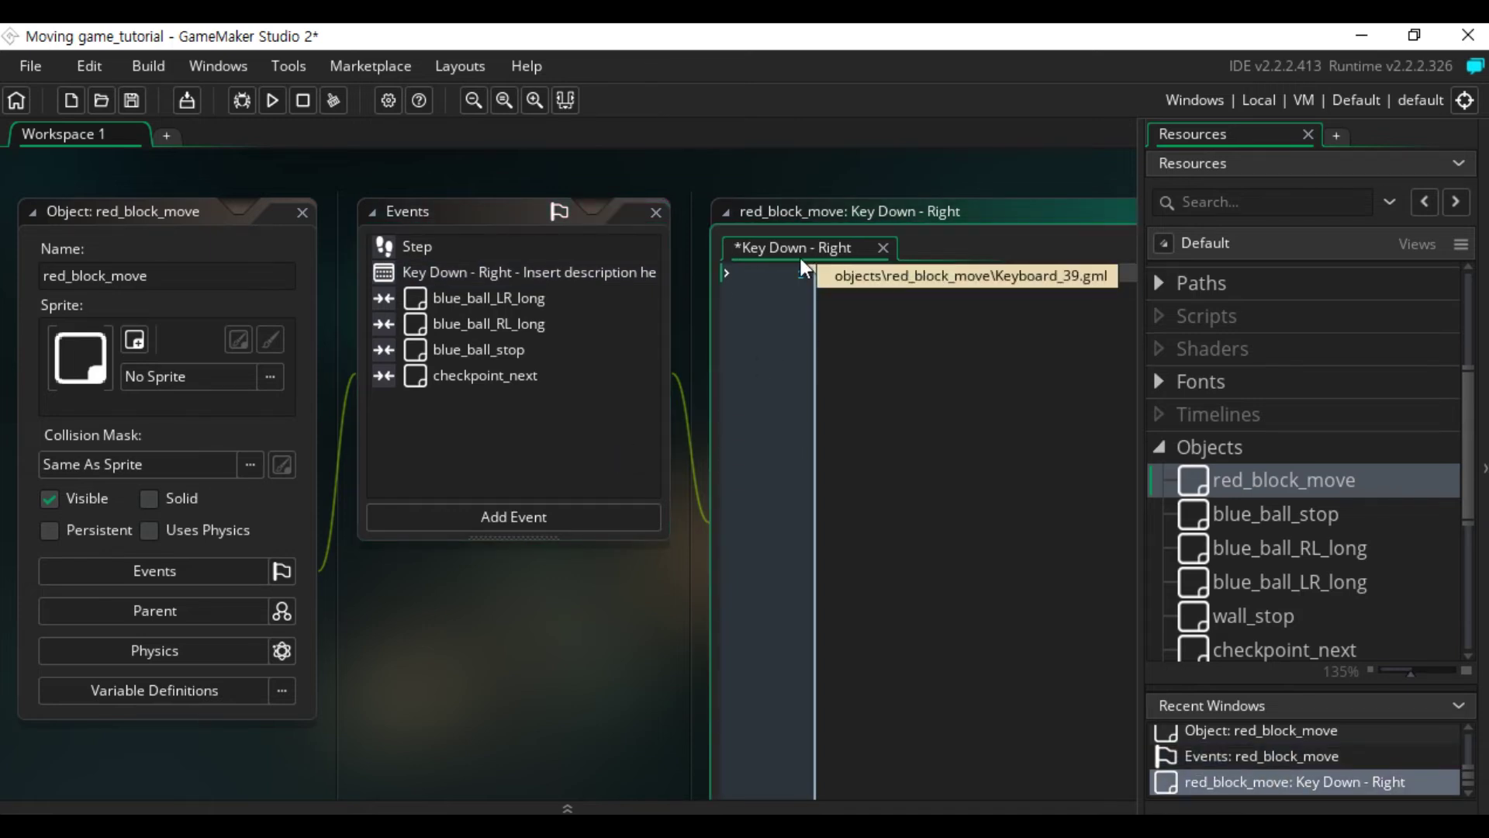
pyautogui.doubleClick(858, 211)
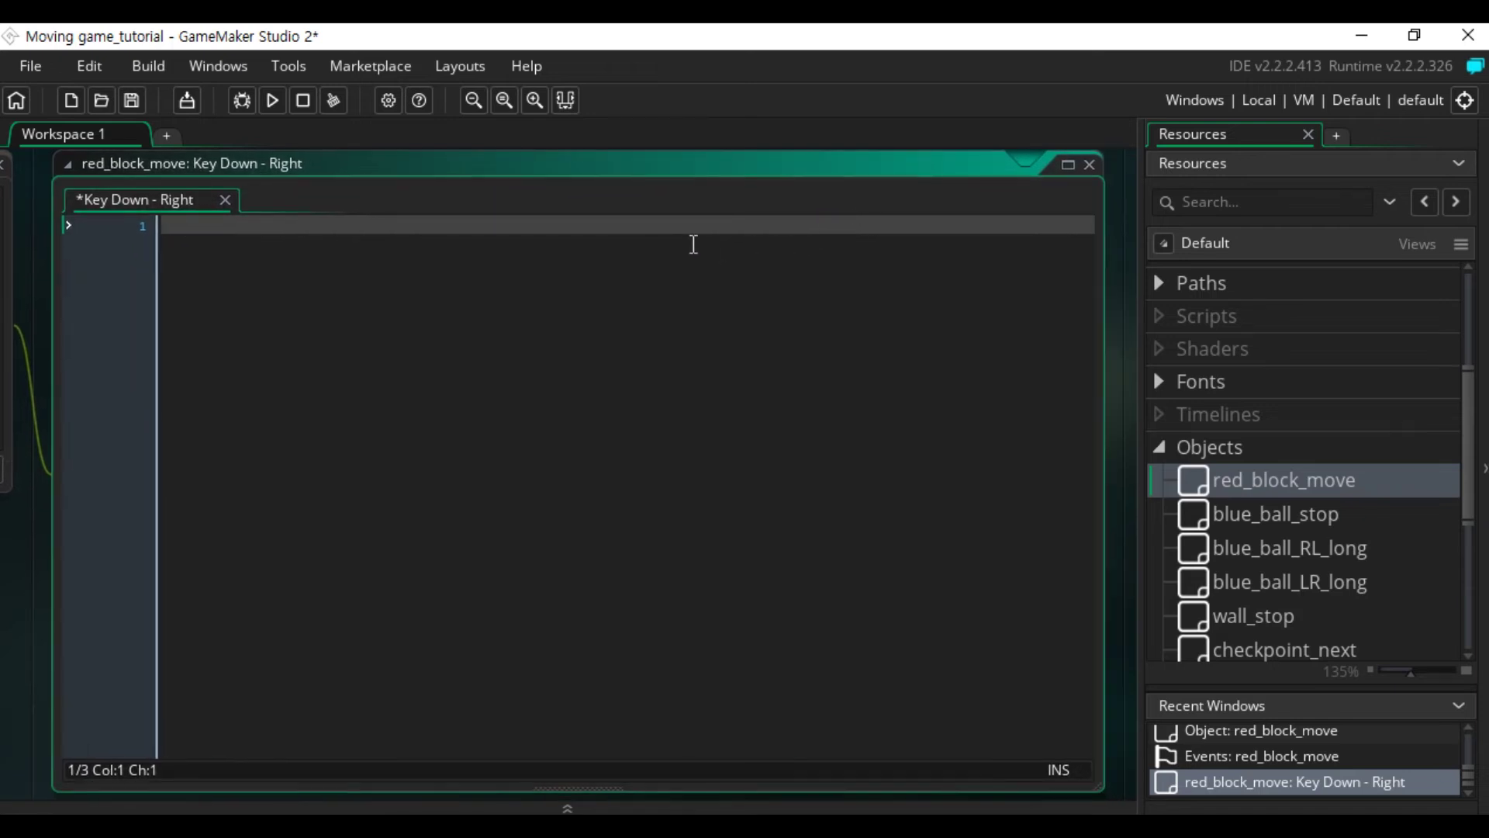
pyautogui.write('x=x+5')
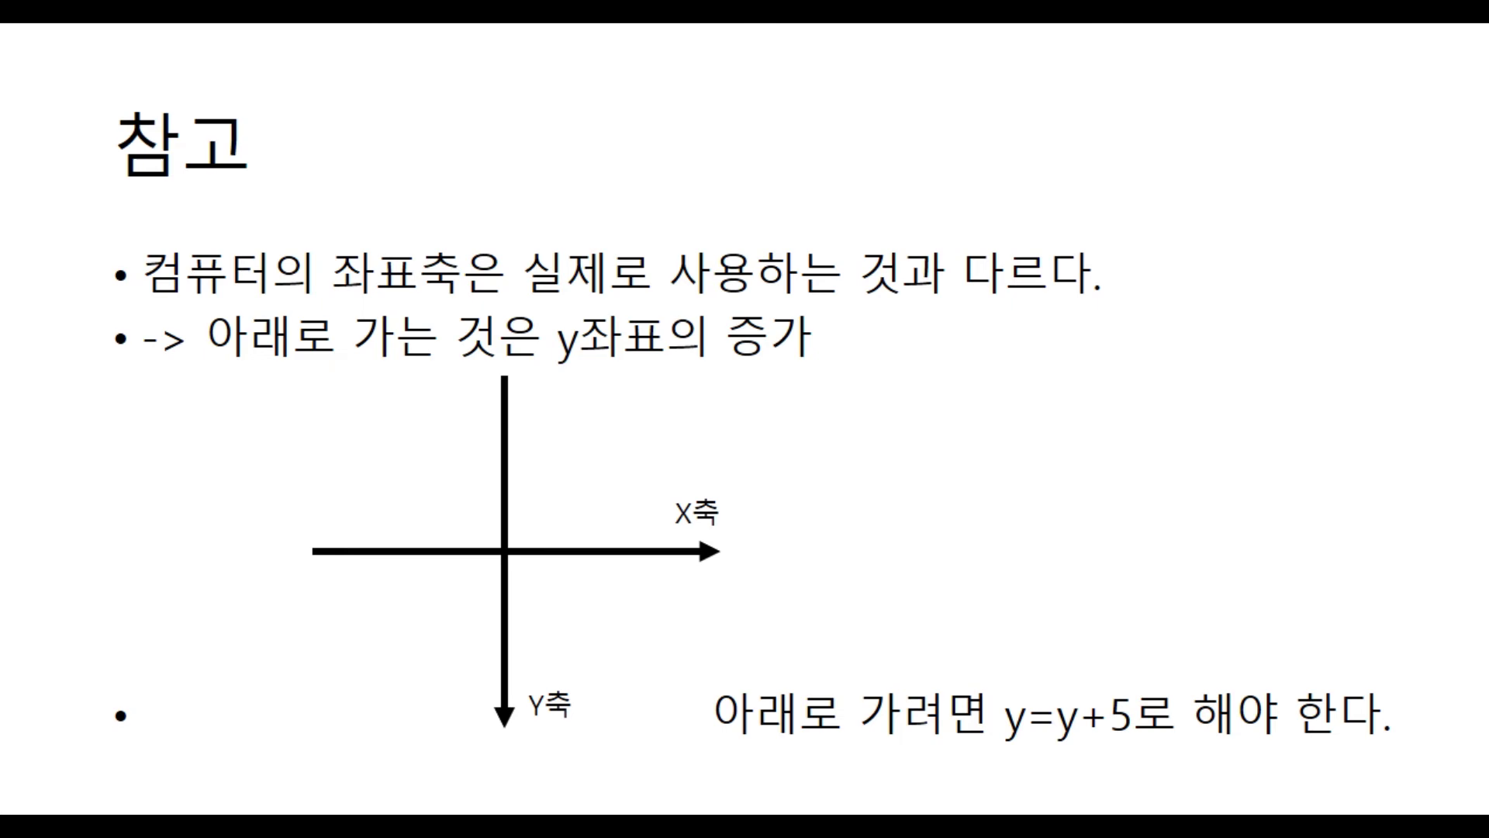
pyautogui.press('Right')
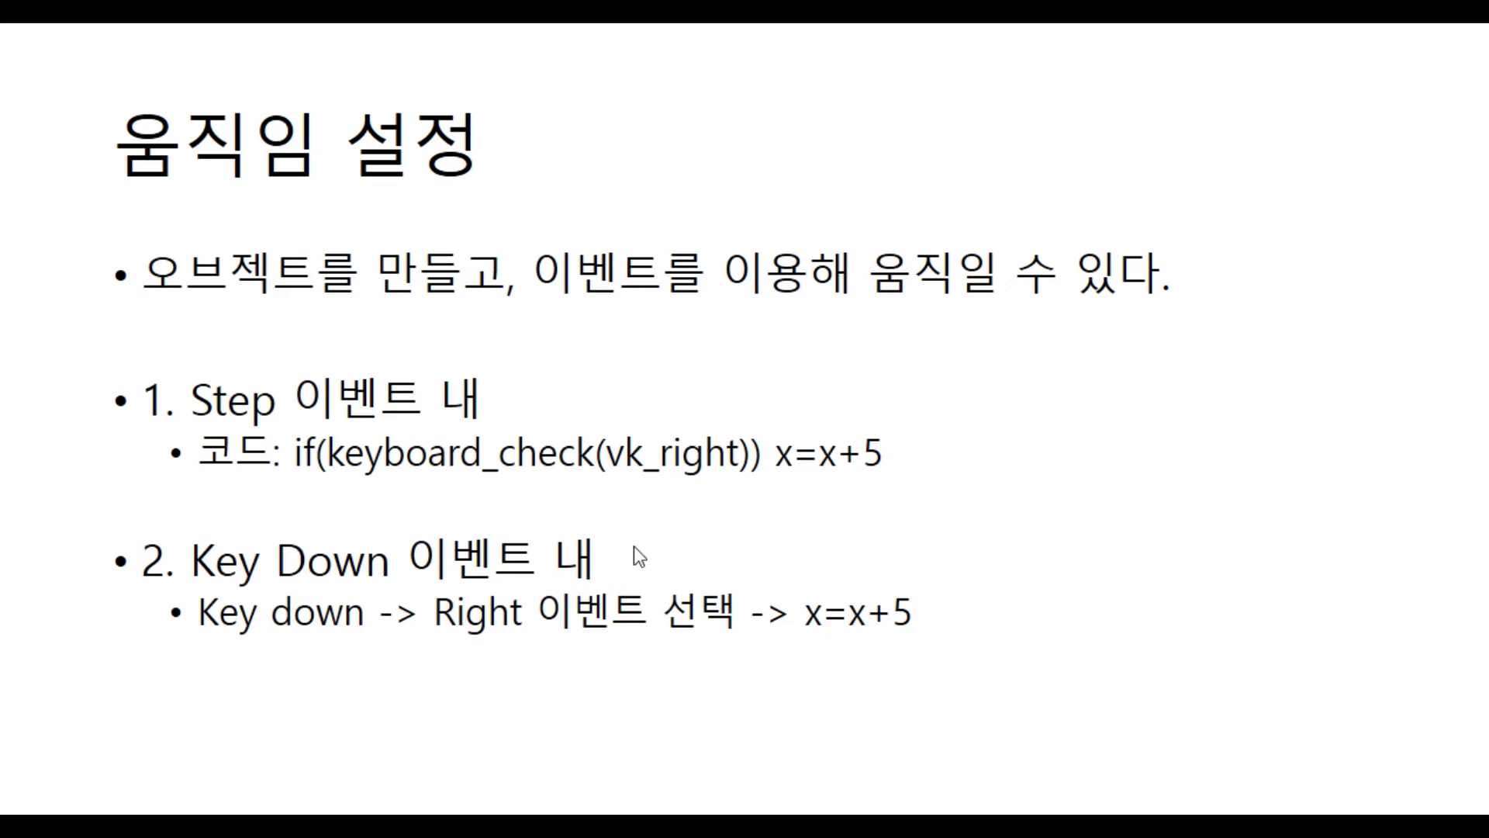